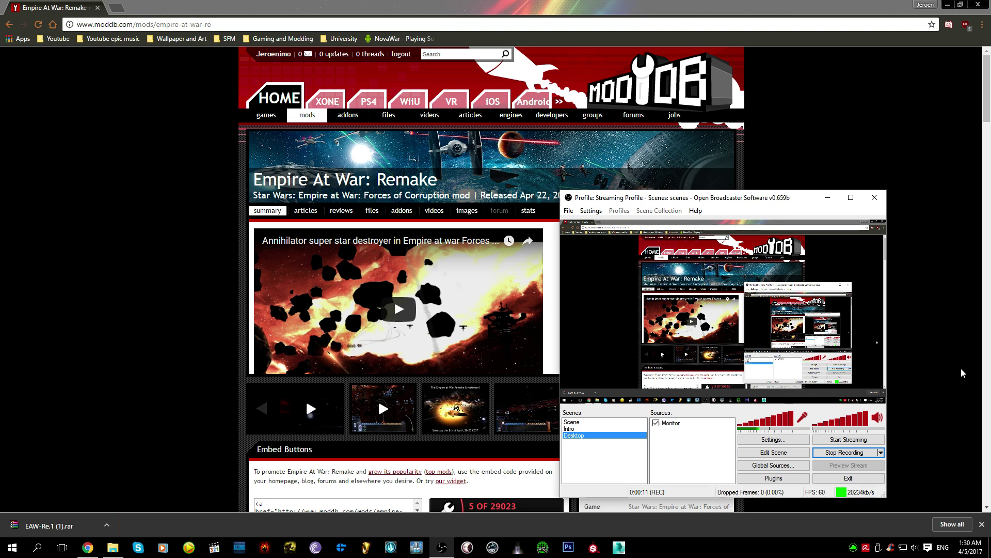
Read through the TL;DR install steps on the mod's ModDB page
{"action": "left_click", "coordinate": [961, 373]}
{"action": "scroll", "coordinate": [900, 358], "scroll_direction": "down", "scroll_amount": 15}
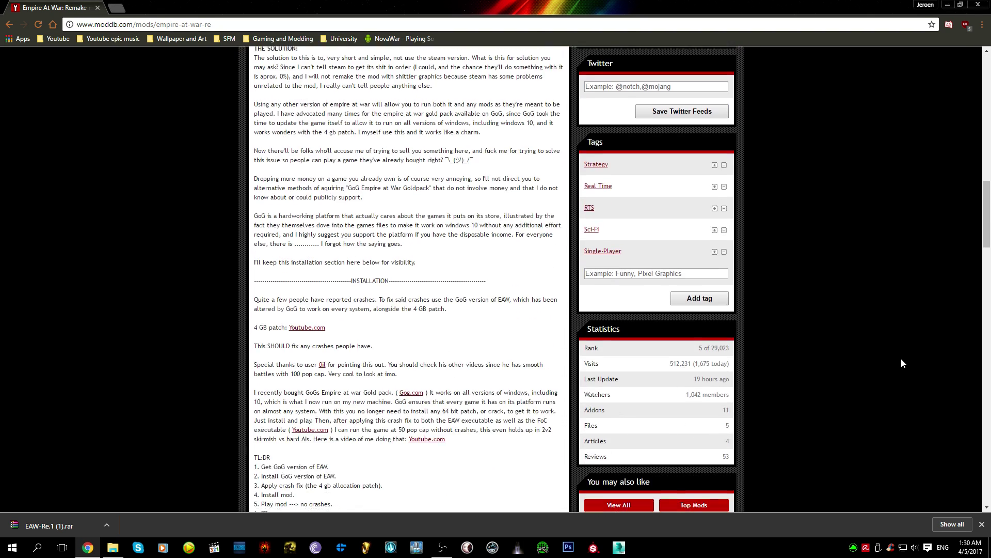
{"action": "scroll", "coordinate": [901, 363], "scroll_direction": "down", "scroll_amount": 4}
{"action": "left_click_drag", "start_coordinate": [245, 248], "coordinate": [281, 320]}
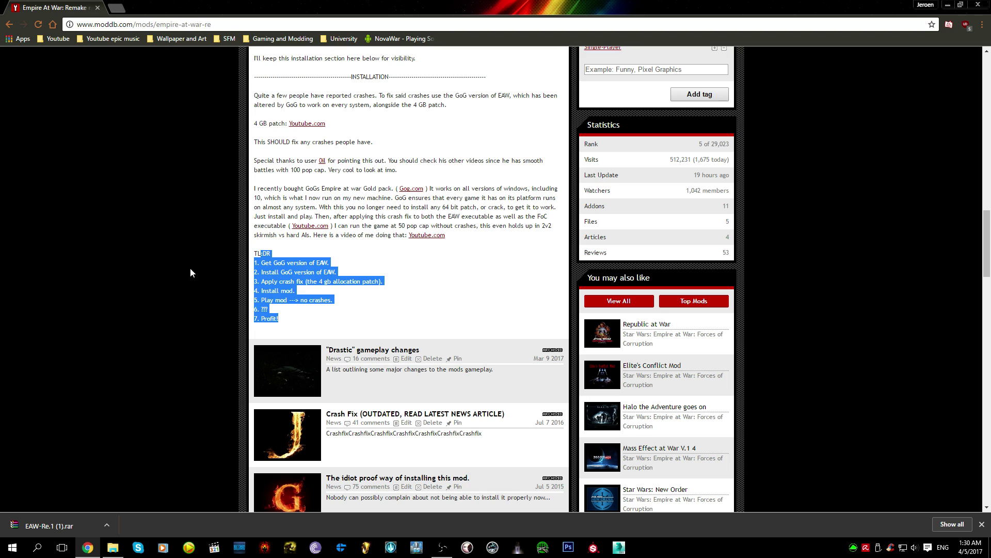
{"action": "left_click", "coordinate": [178, 255]}
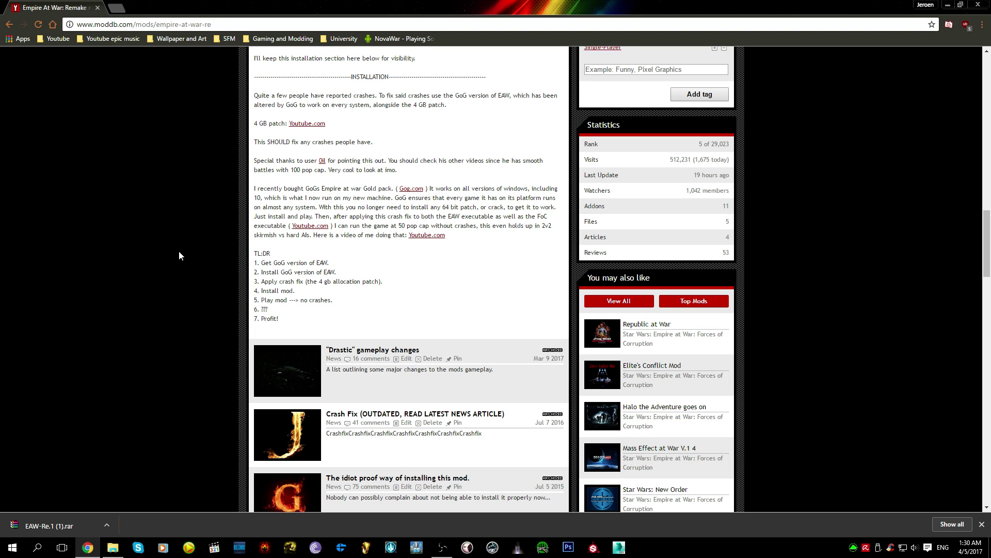
{"action": "scroll", "coordinate": [179, 255], "scroll_direction": "down", "scroll_amount": 12}
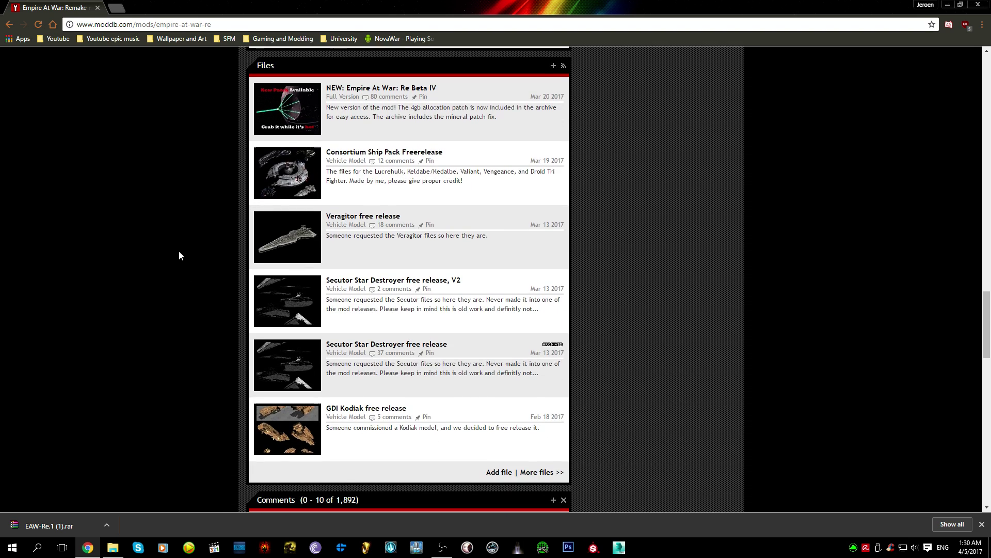
{"action": "scroll", "coordinate": [179, 255], "scroll_direction": "down", "scroll_amount": 6}
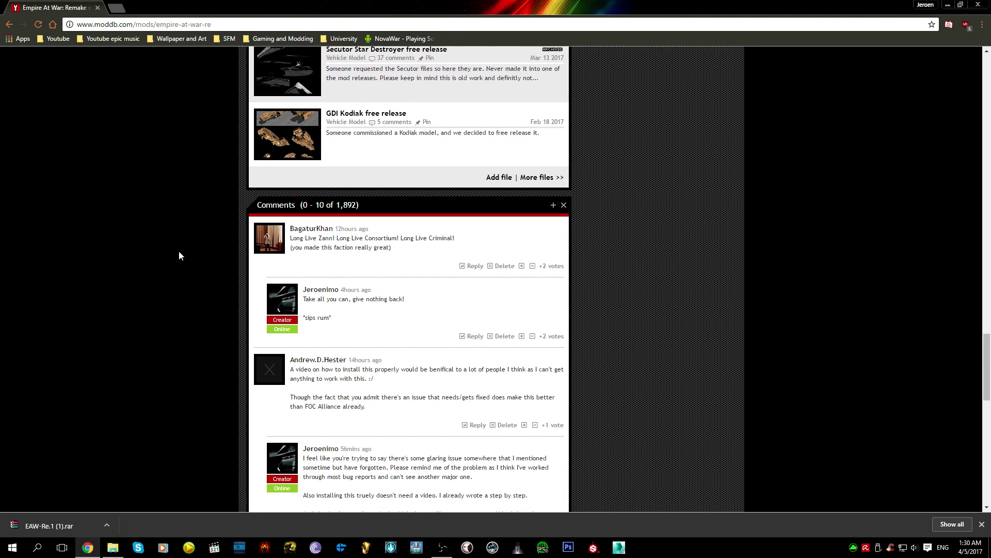
{"action": "scroll", "coordinate": [178, 255], "scroll_direction": "up", "scroll_amount": 16}
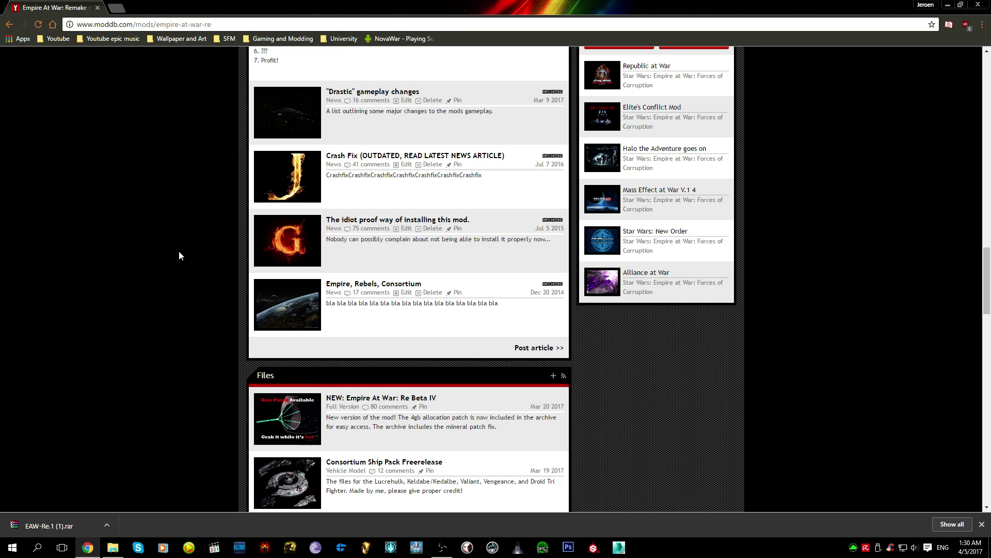
{"action": "scroll", "coordinate": [179, 255], "scroll_direction": "down", "scroll_amount": 6}
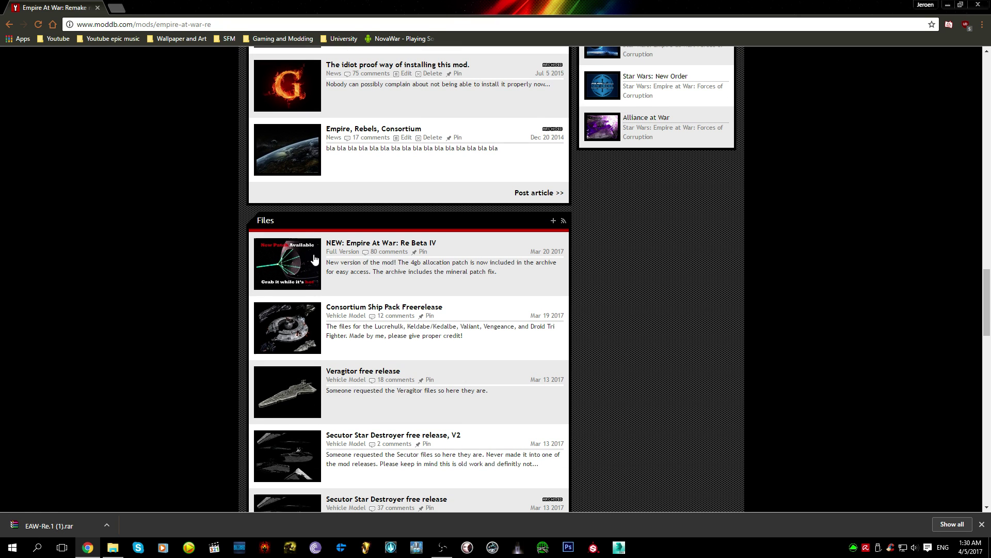
{"action": "scroll", "coordinate": [96, 294], "scroll_direction": "up", "scroll_amount": 12}
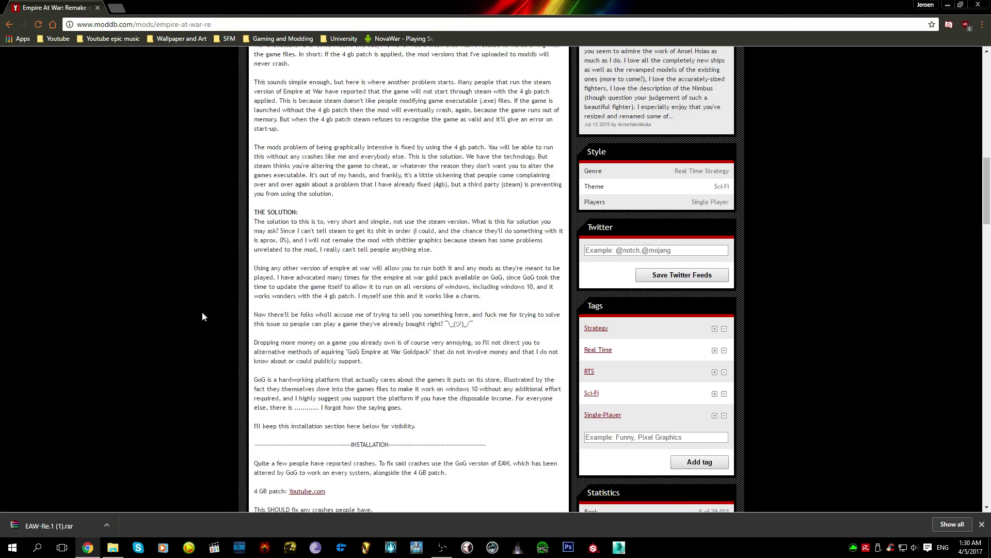
{"action": "scroll", "coordinate": [261, 177], "scroll_direction": "up", "scroll_amount": 1}
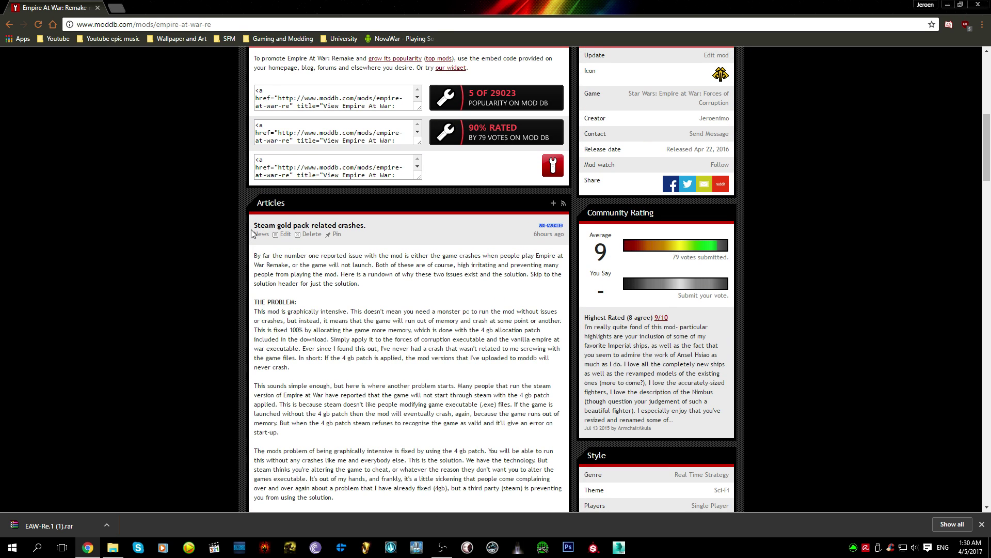
Visit the Empire At War: Re Beta IV file page, then return to the mod's main page
{"action": "left_click_drag", "start_coordinate": [253, 226], "coordinate": [373, 222]}
{"action": "left_click", "coordinate": [373, 222]}
{"action": "scroll", "coordinate": [110, 246], "scroll_direction": "down", "scroll_amount": 6}
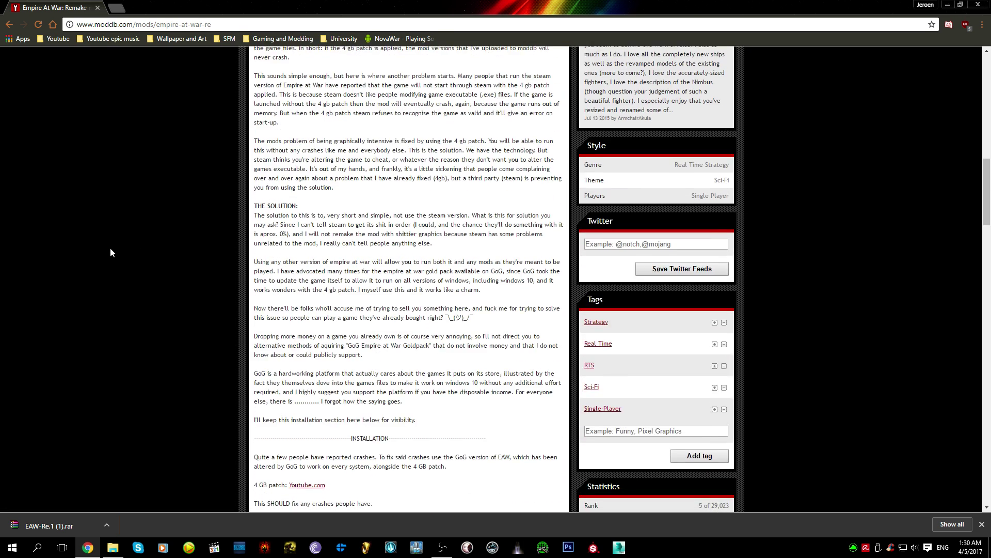
{"action": "scroll", "coordinate": [110, 247], "scroll_direction": "down", "scroll_amount": 20}
{"action": "left_click", "coordinate": [287, 212]}
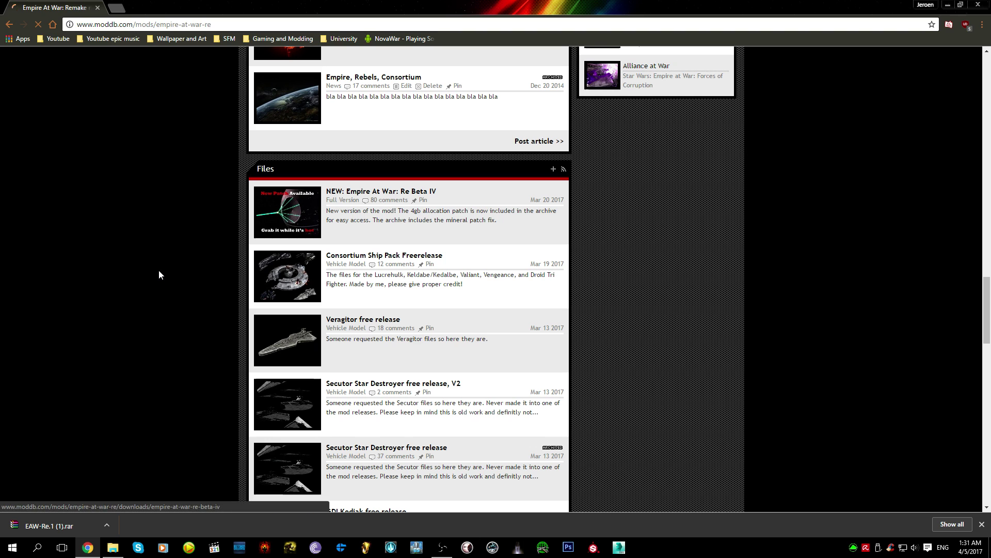
{"action": "scroll", "coordinate": [159, 270], "scroll_direction": "down", "scroll_amount": 4}
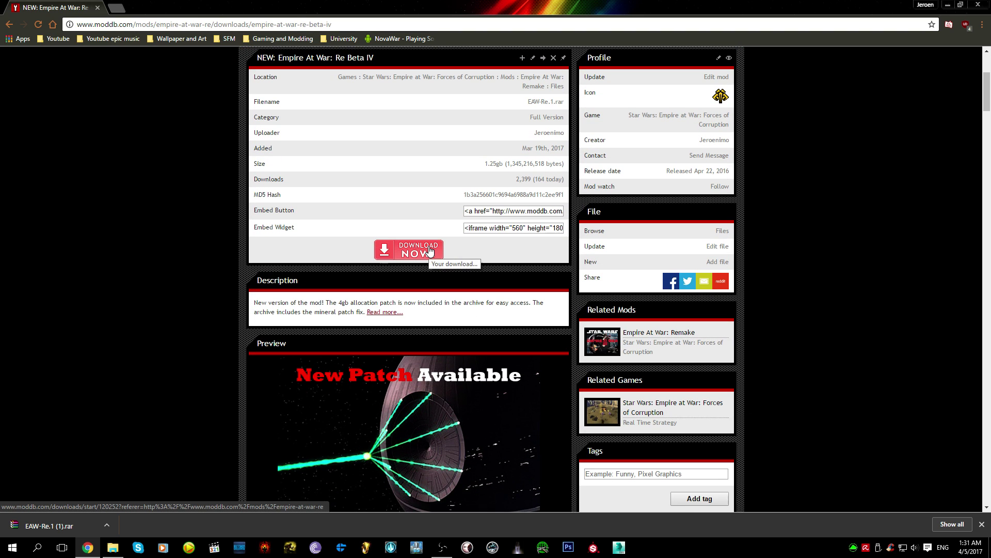
{"action": "key", "text": "alt+Left"}
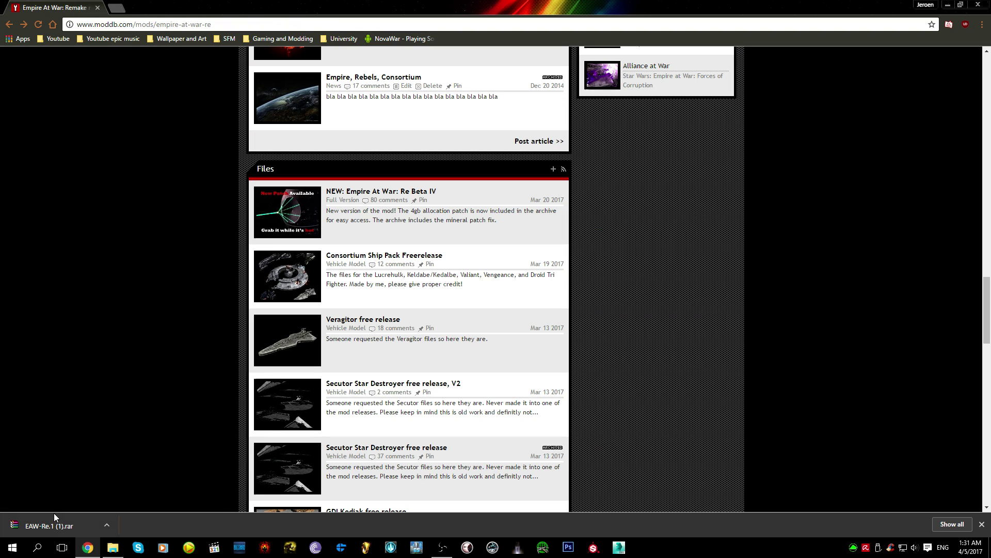
Bring the Downloads folder forward and select the EAW-Re.1.rar archive
{"action": "left_click", "coordinate": [104, 548]}
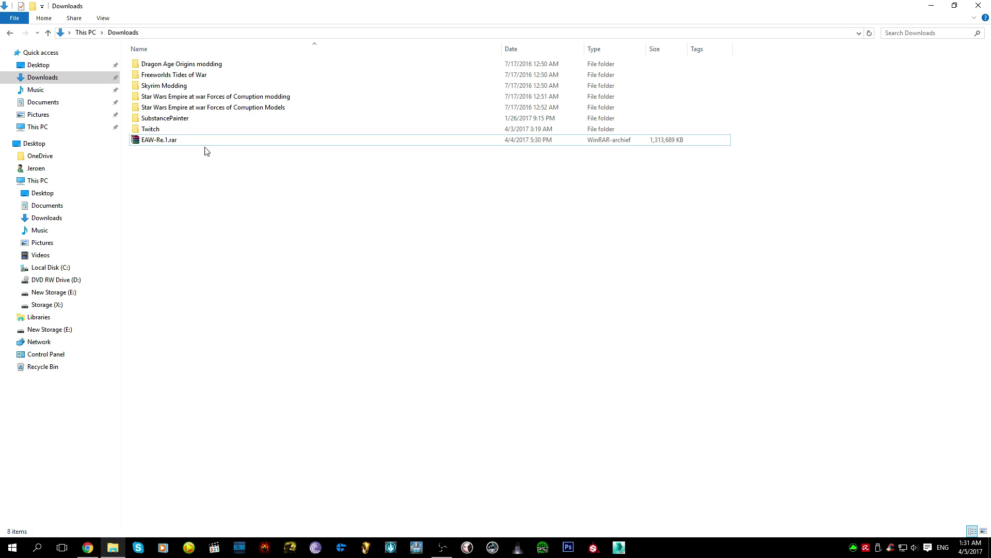
{"action": "left_click", "coordinate": [466, 144]}
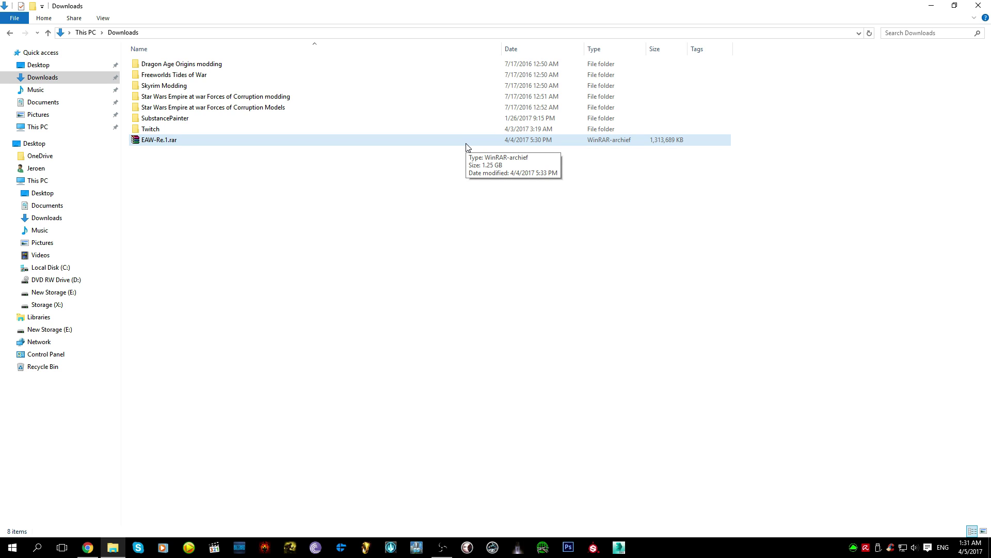
{"action": "left_click", "coordinate": [215, 193]}
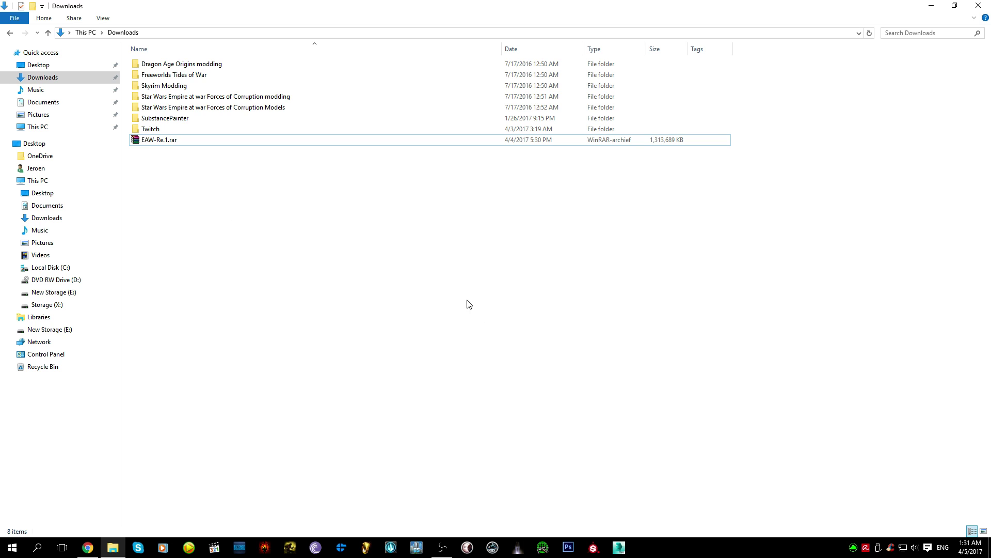
{"action": "left_click", "coordinate": [388, 144]}
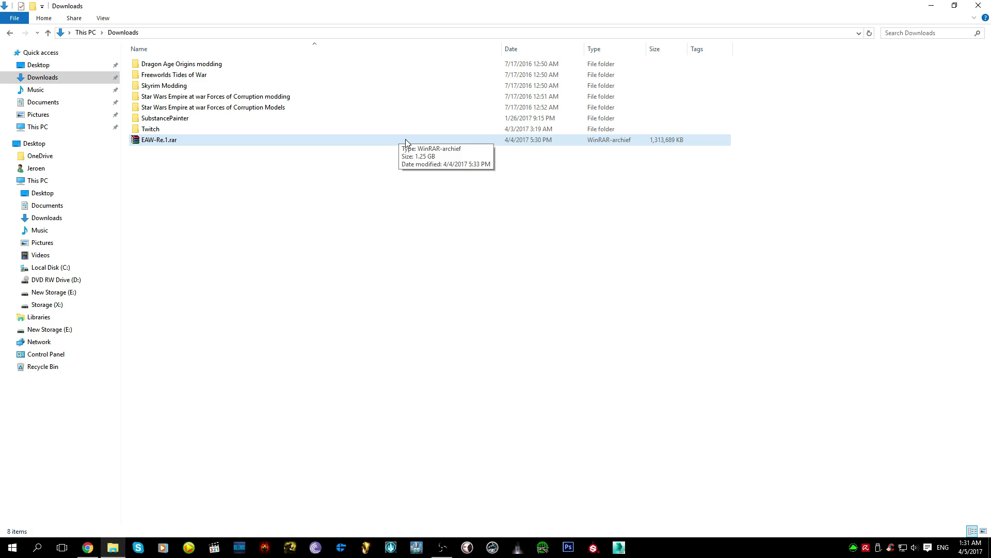
{"action": "left_click", "coordinate": [404, 139]}
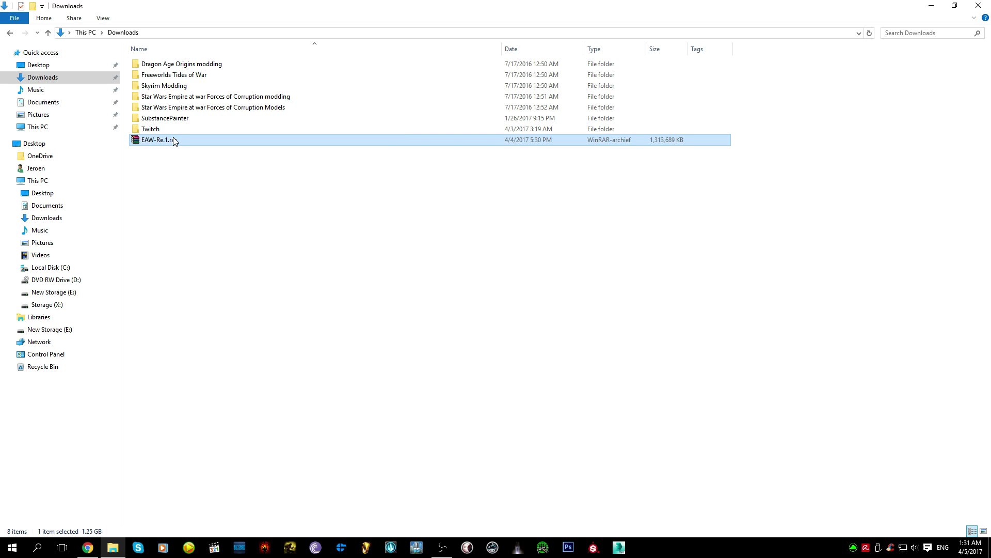
Open EAW-Re.1.rar, read the install instructions inside EAW-Re, and return to the archive's top level
{"action": "double_click", "coordinate": [468, 141]}
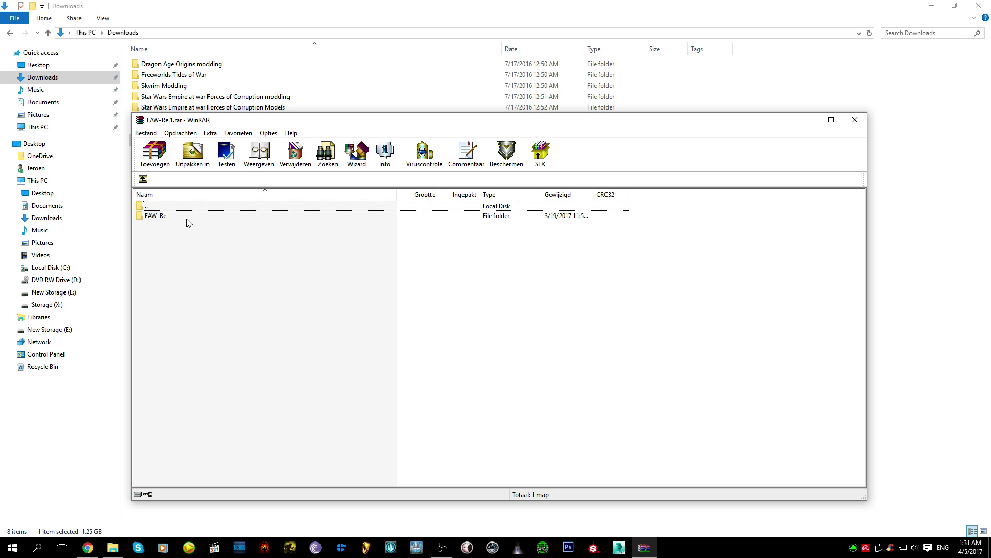
{"action": "left_click", "coordinate": [194, 217]}
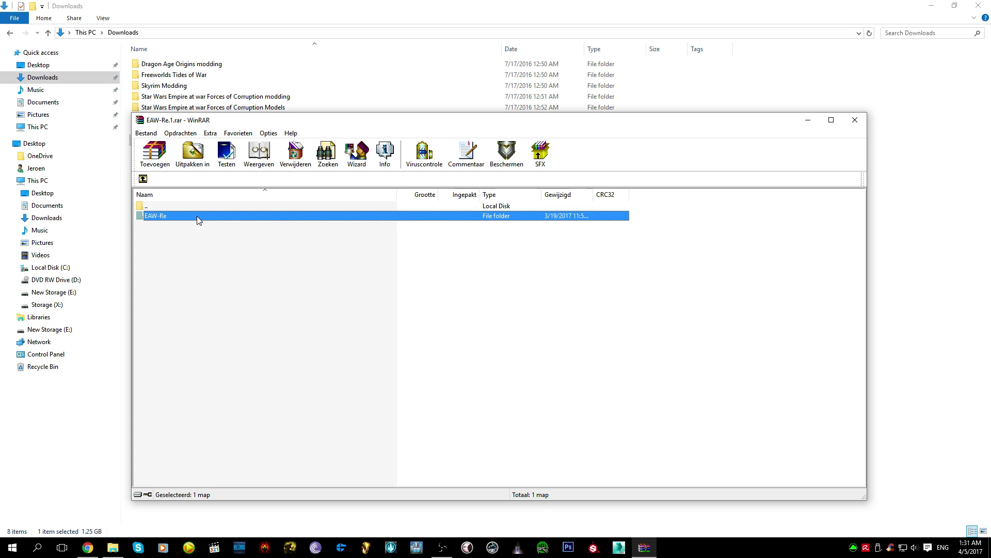
{"action": "double_click", "coordinate": [196, 216]}
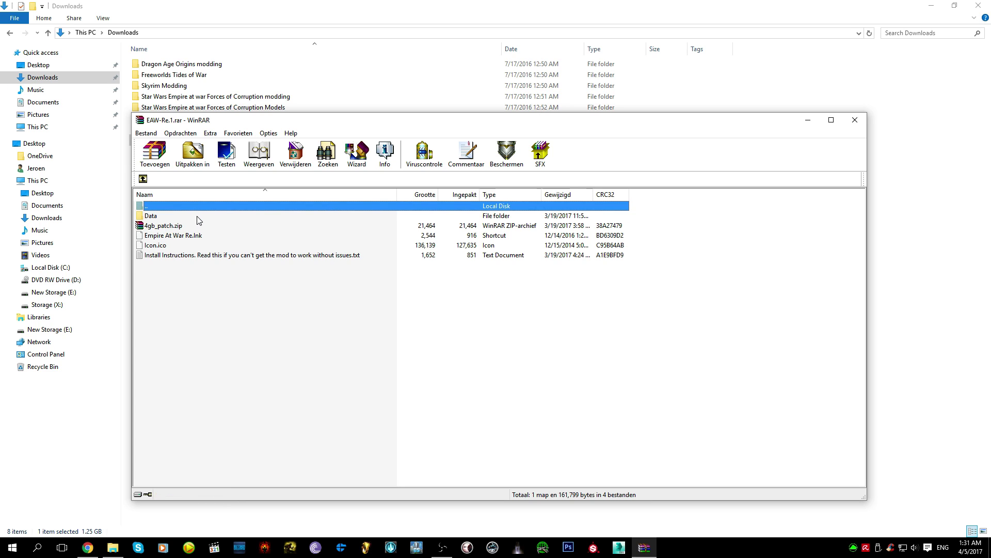
{"action": "double_click", "coordinate": [185, 255]}
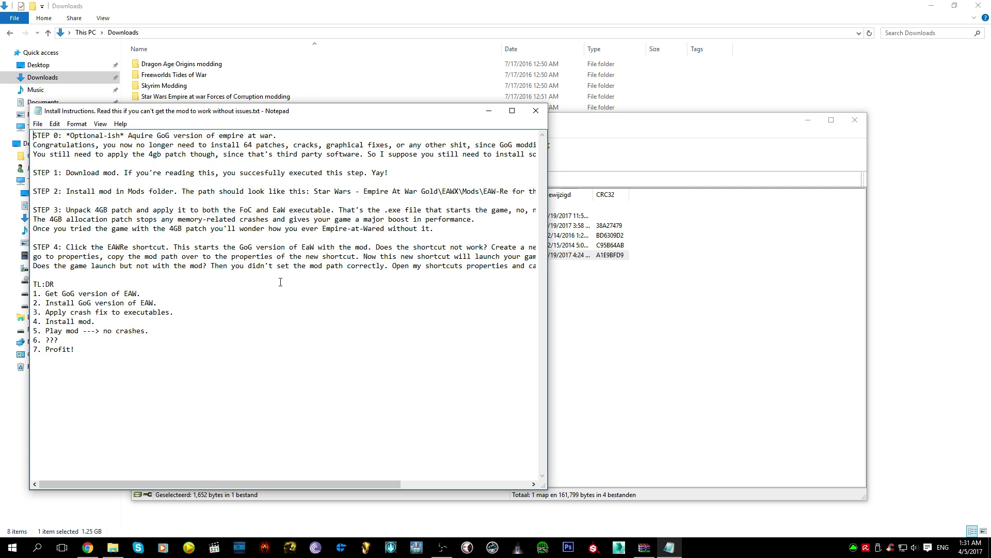
{"action": "left_click", "coordinate": [535, 111]}
{"action": "left_click", "coordinate": [143, 178]}
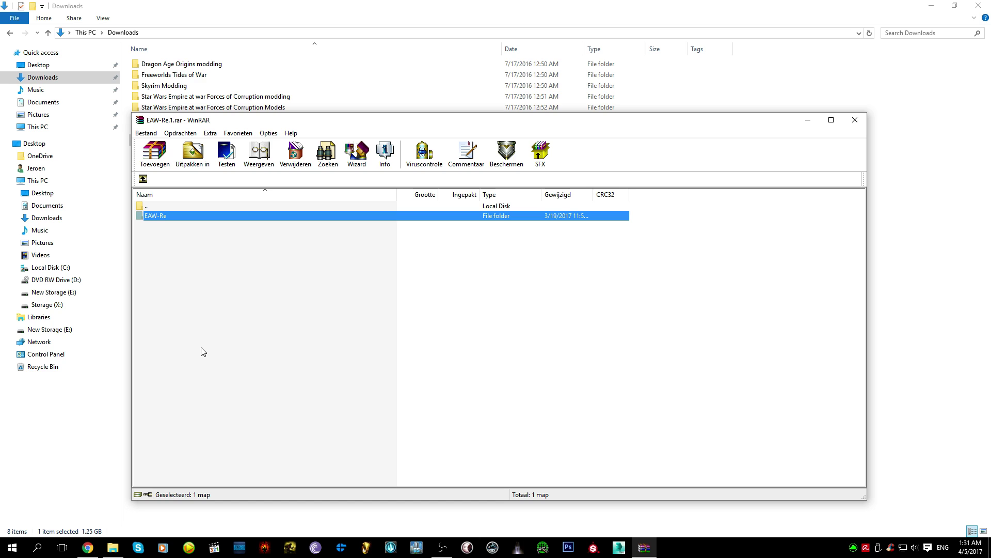
Browse from Local Disk (C:) through GOG Games into the Star Wars - Empire At War Gold folder
{"action": "left_click", "coordinate": [87, 417]}
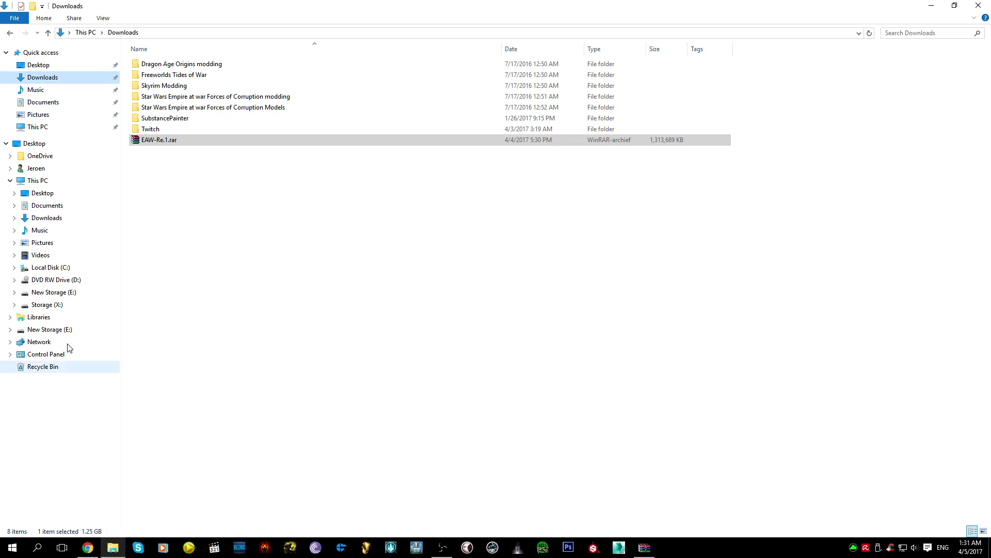
{"action": "left_click", "coordinate": [51, 267]}
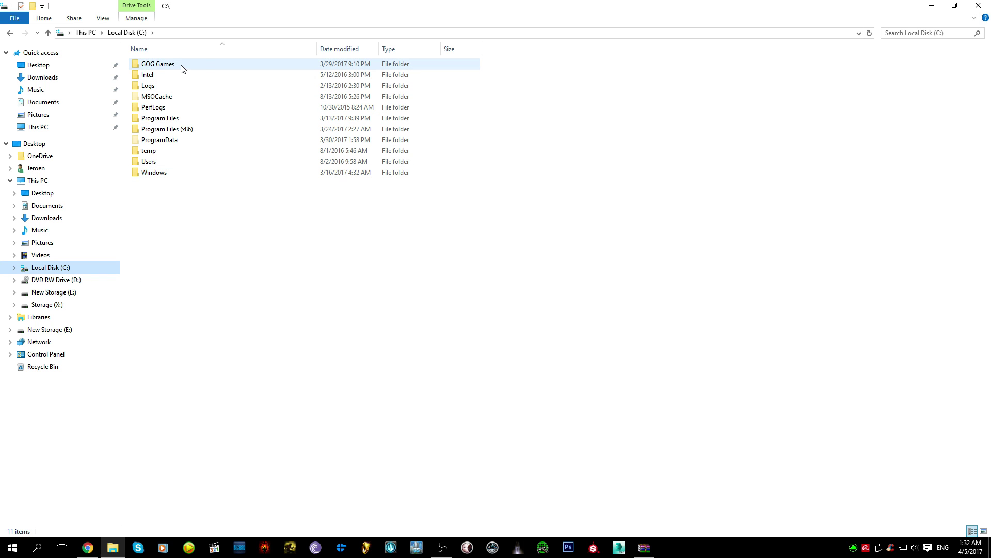
{"action": "double_click", "coordinate": [204, 64]}
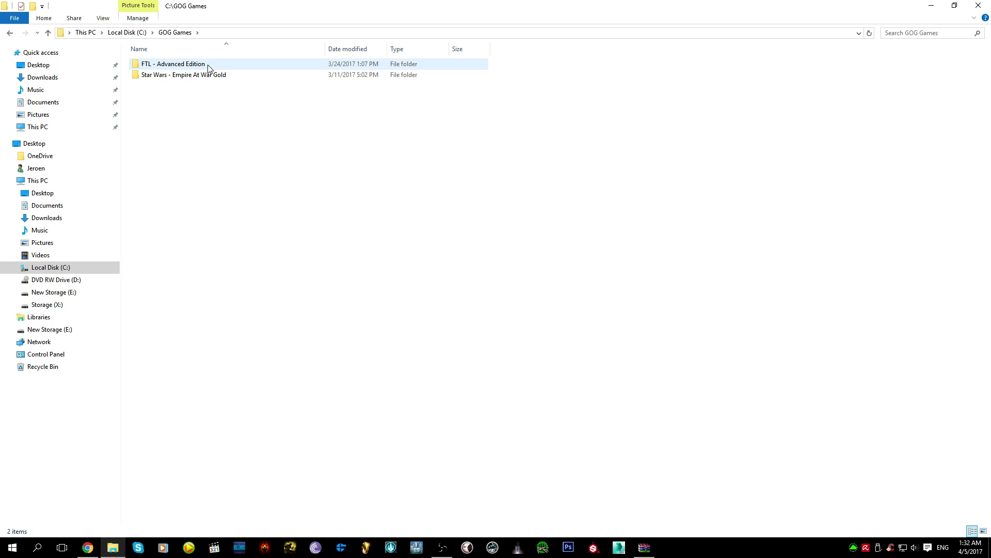
{"action": "double_click", "coordinate": [211, 66]}
{"action": "key", "text": "alt+Left"}
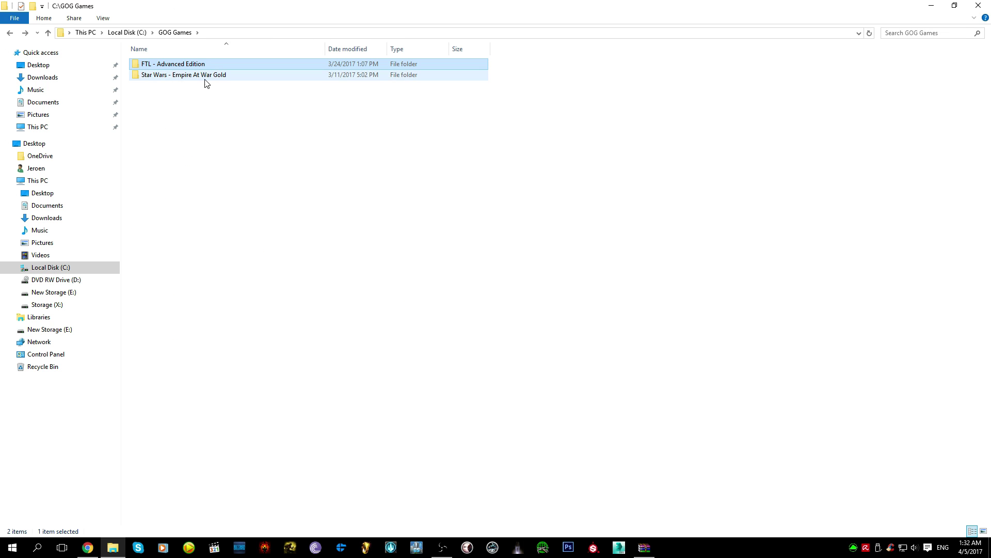
{"action": "left_click", "coordinate": [242, 75]}
{"action": "double_click", "coordinate": [236, 78]}
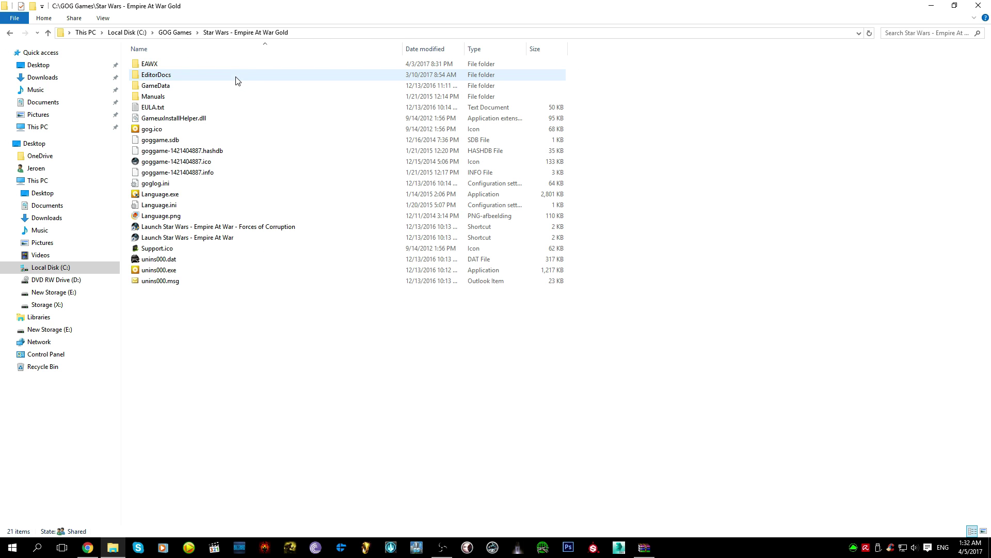
Open the EAWX folder and remove an accidentally created new folder
{"action": "left_click", "coordinate": [269, 68]}
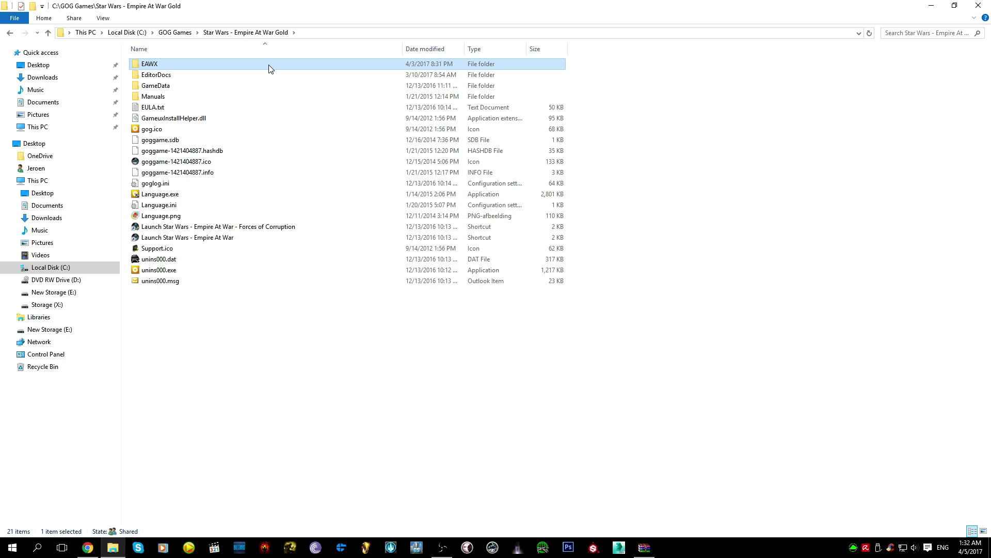
{"action": "double_click", "coordinate": [269, 69]}
{"action": "double_click", "coordinate": [269, 66]}
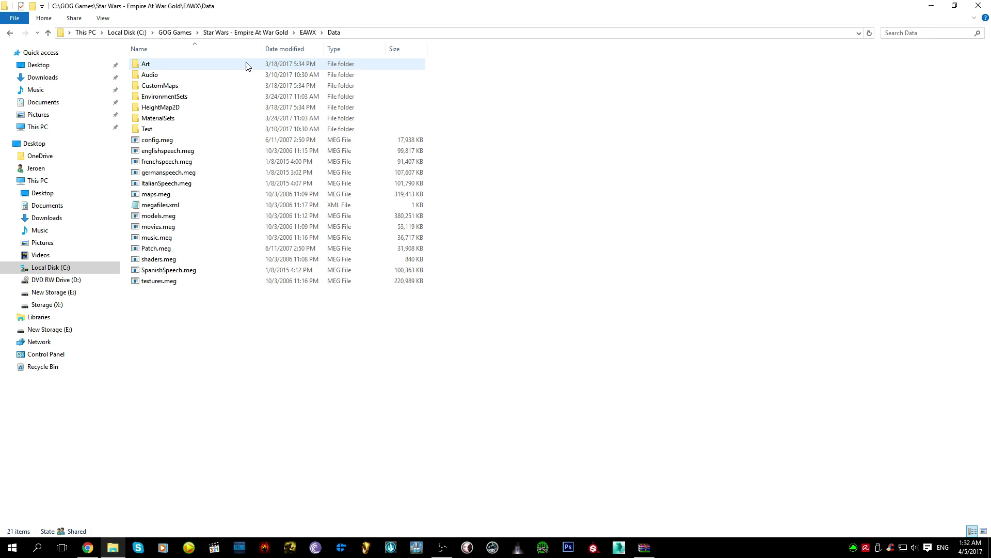
{"action": "key", "text": "alt+Left"}
{"action": "left_click", "coordinate": [558, 229]}
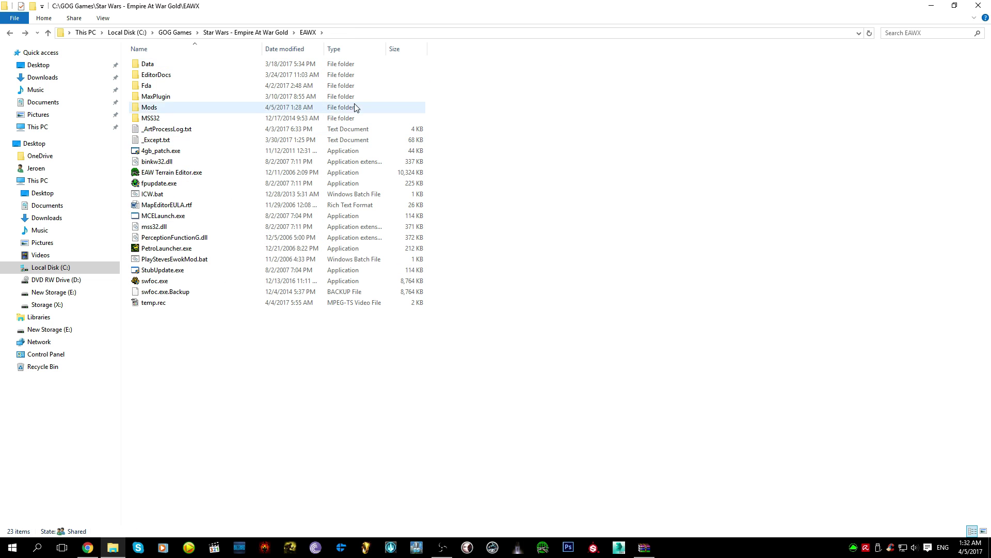
{"action": "left_click", "coordinate": [336, 111]}
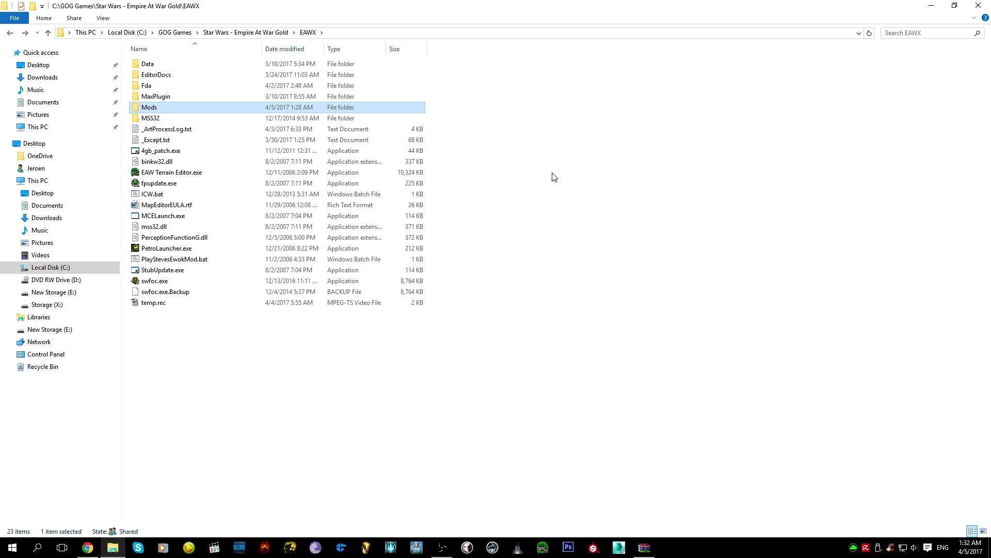
{"action": "right_click", "coordinate": [553, 201]}
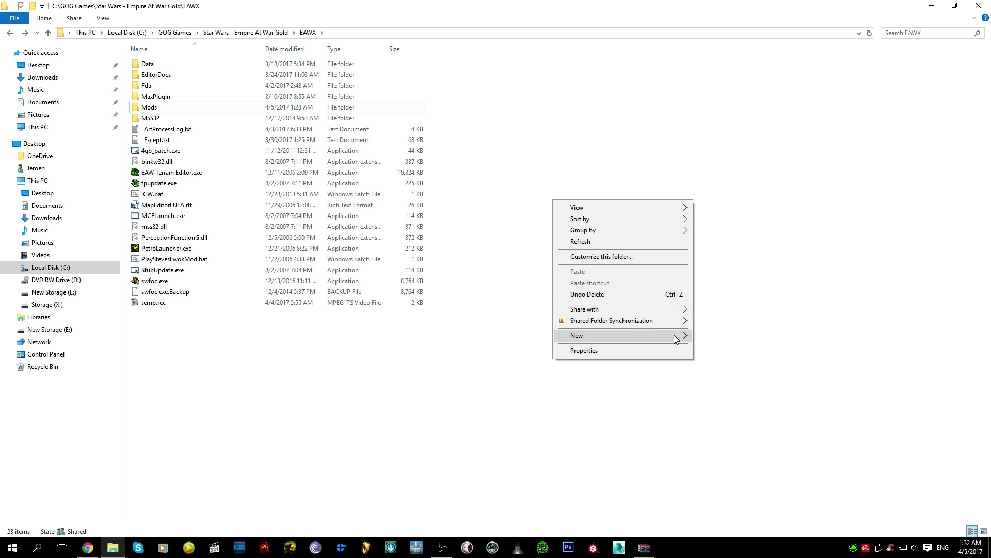
{"action": "mouse_move", "coordinate": [675, 337]}
{"action": "left_click", "coordinate": [751, 287]}
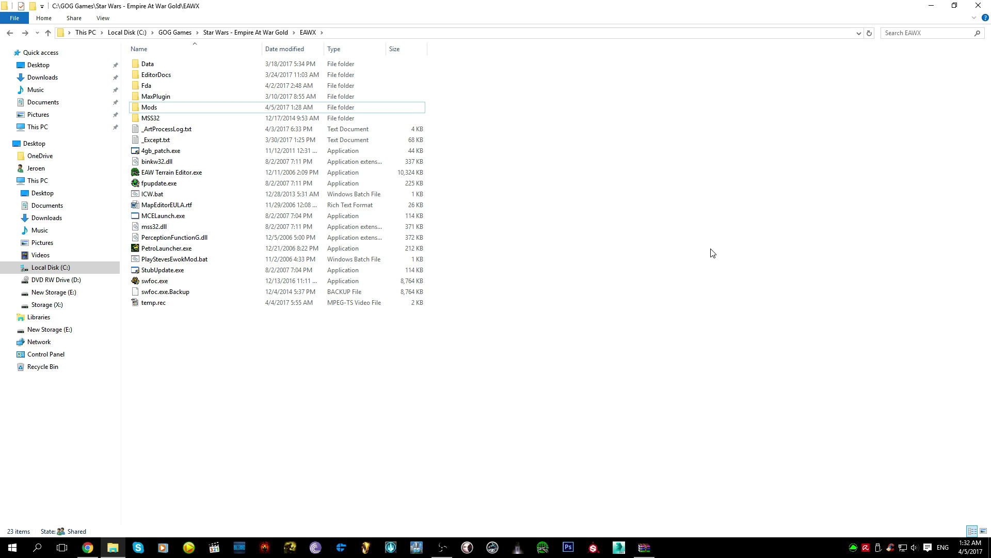
{"action": "key", "text": "ctrl+shift+n"}
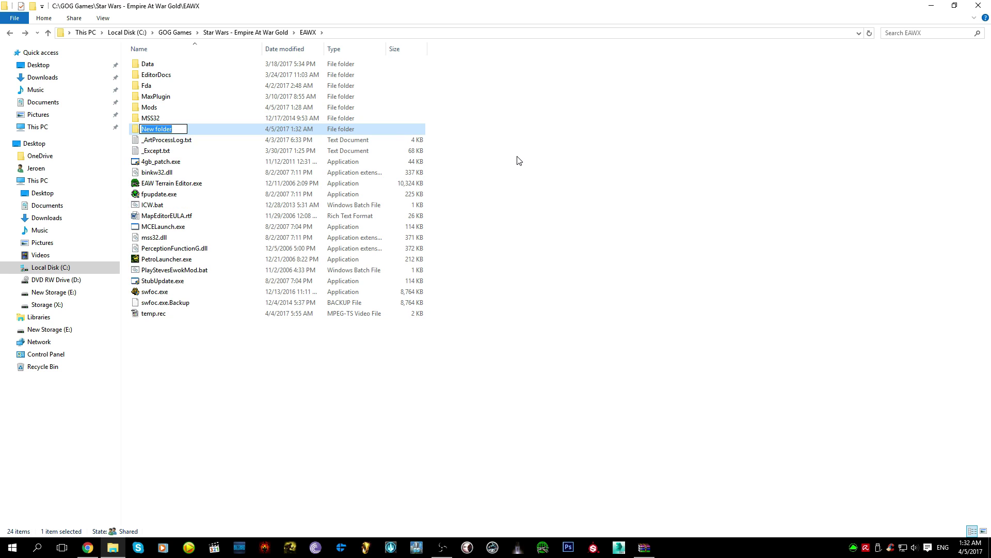
{"action": "key", "text": "Escape"}
{"action": "key", "text": "Delete"}
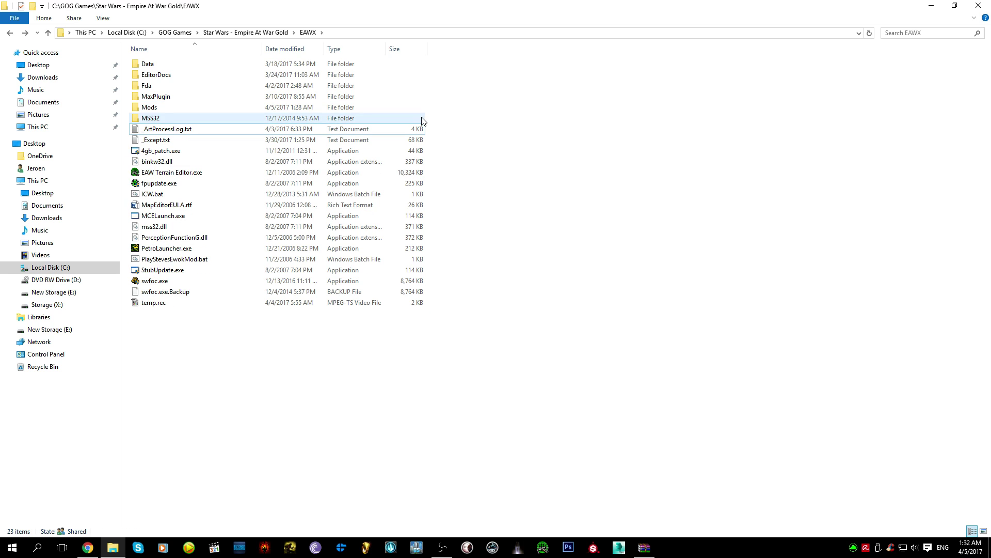
Open EAWX\Mods and delete the old EAW-Re20-2-2017 folder
{"action": "double_click", "coordinate": [405, 108]}
{"action": "left_click_drag", "start_coordinate": [523, 273], "coordinate": [433, 277]}
{"action": "left_click_drag", "start_coordinate": [227, 209], "coordinate": [203, 60]}
{"action": "left_click", "coordinate": [191, 76]}
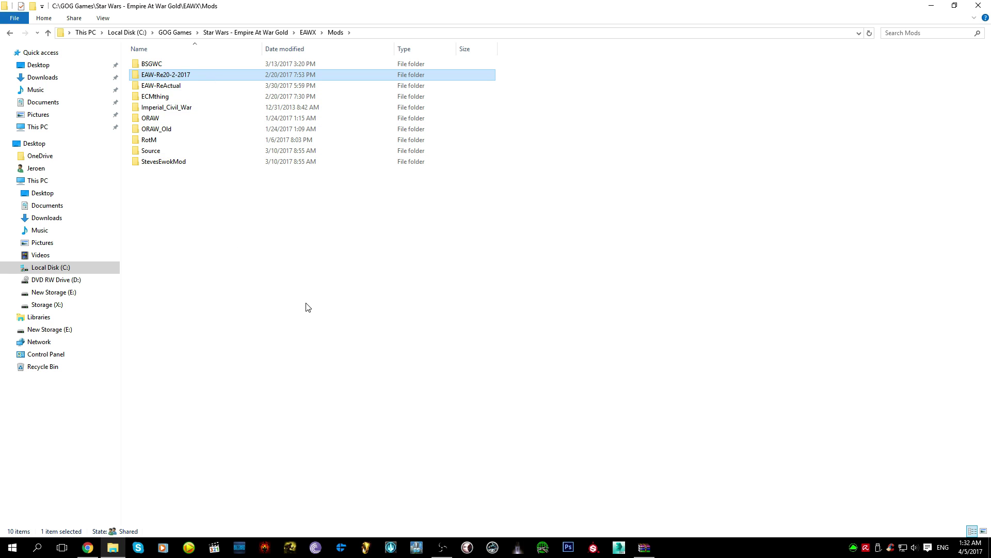
{"action": "key", "text": "Delete"}
Check the remaining mod folders and bring the EAW-Re.1.rar WinRAR window forward
{"action": "left_click", "coordinate": [88, 549]}
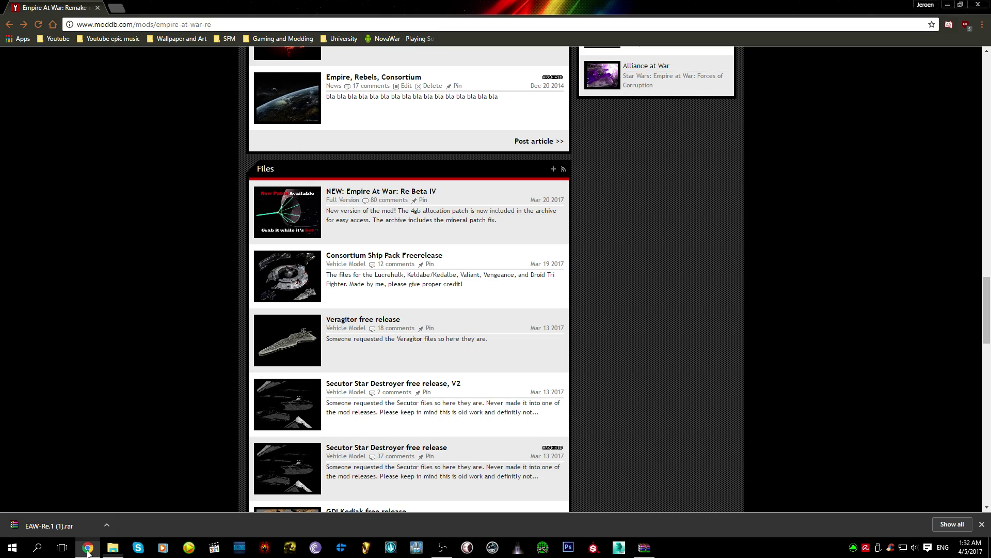
{"action": "left_click", "coordinate": [88, 549]}
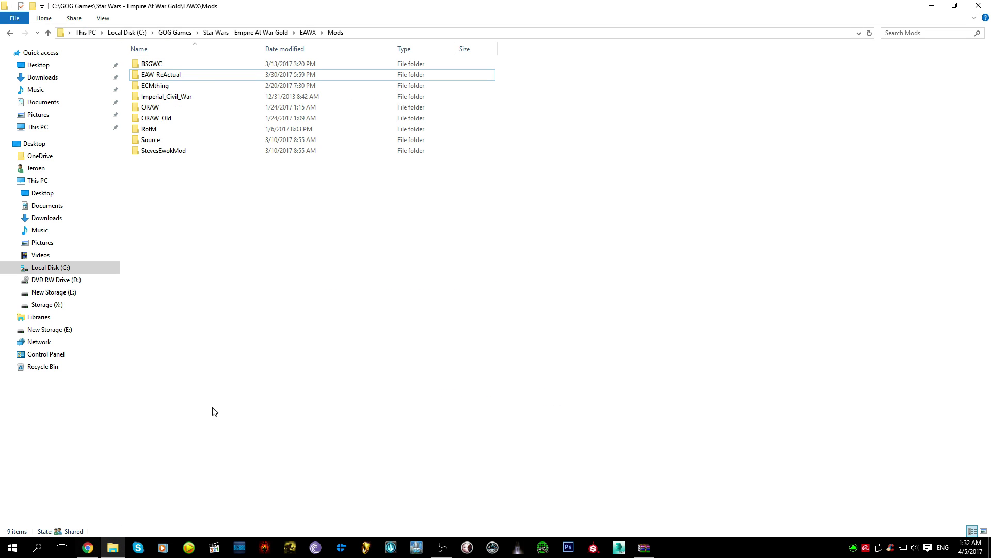
{"action": "left_click", "coordinate": [192, 77]}
{"action": "left_click", "coordinate": [442, 248]}
{"action": "left_click", "coordinate": [651, 544]}
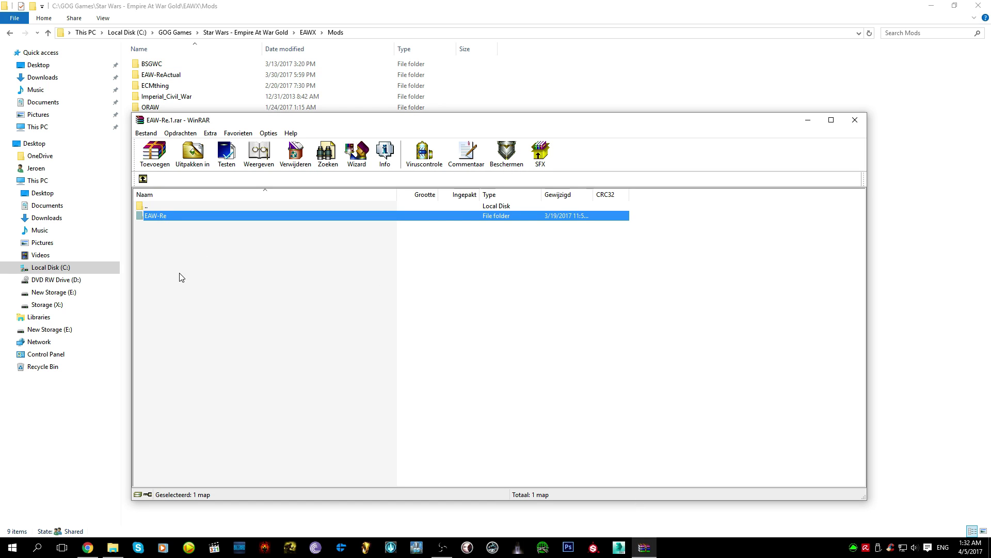
Move WinRAR aside and drag the archive's EAW-Re folder into the EAWX Mods folder
{"action": "left_click_drag", "start_coordinate": [179, 119], "coordinate": [480, 149]}
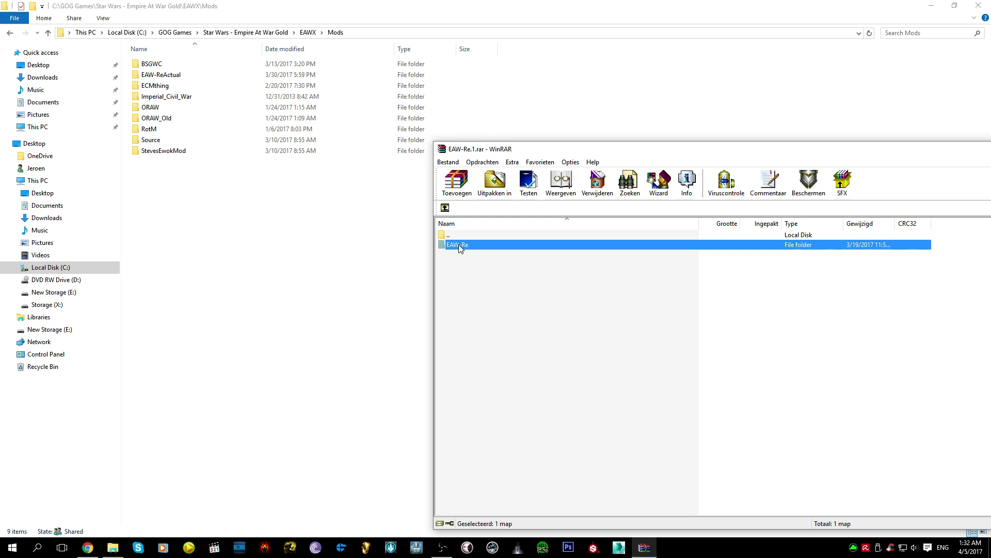
{"action": "left_click_drag", "start_coordinate": [459, 244], "coordinate": [323, 279]}
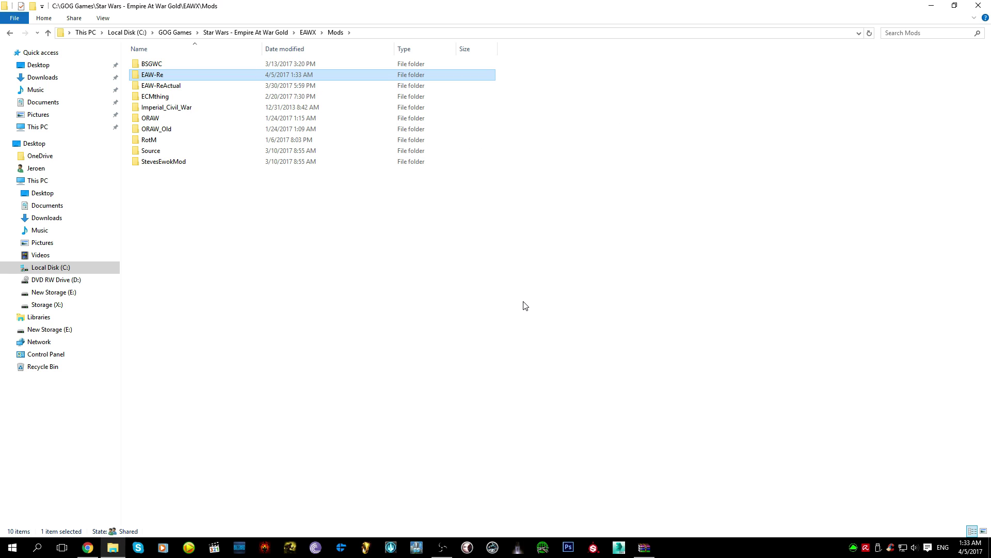
Open the extracted EAW-Re folder to see Data, 4gb_patch.zip, the shortcut and instructions
{"action": "double_click", "coordinate": [407, 75]}
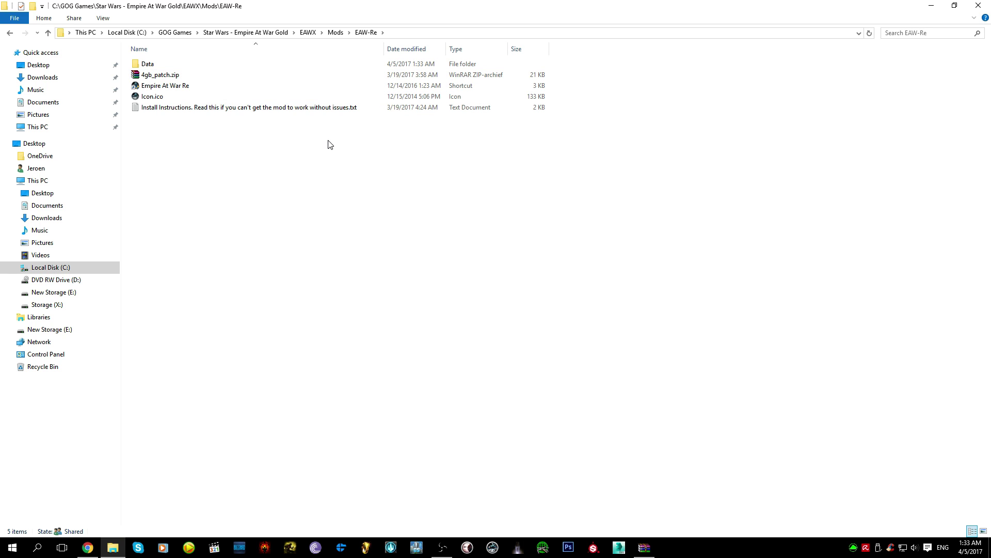
Open 4gb_patch.zip to inspect 4gb_patch.exe, then go up to the EAWX folder
{"action": "double_click", "coordinate": [268, 78]}
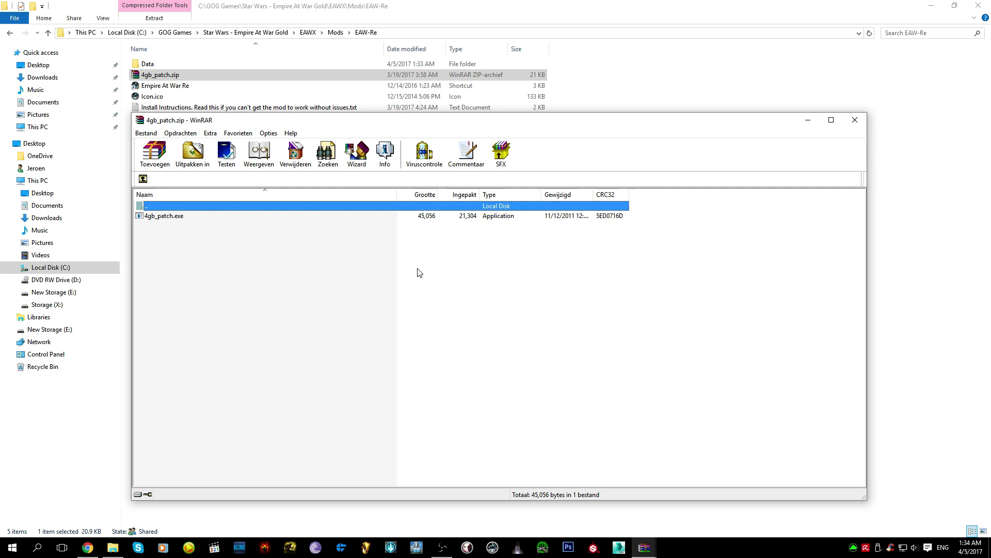
{"action": "left_click", "coordinate": [420, 273]}
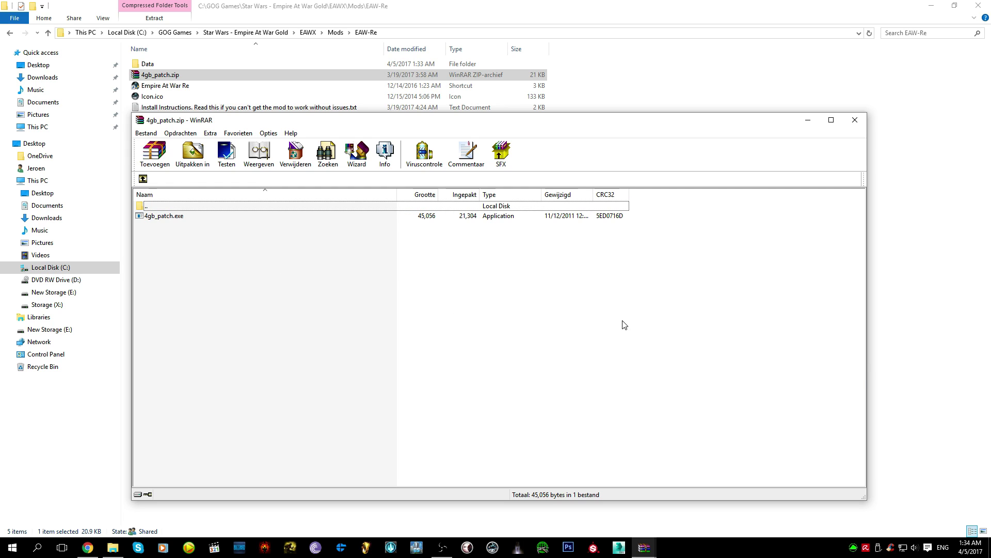
{"action": "left_click_drag", "start_coordinate": [220, 275], "coordinate": [179, 222]}
{"action": "left_click", "coordinate": [217, 293]}
{"action": "key", "text": "Escape"}
{"action": "key", "text": "alt+Up"}
{"action": "key", "text": "alt+Up"}
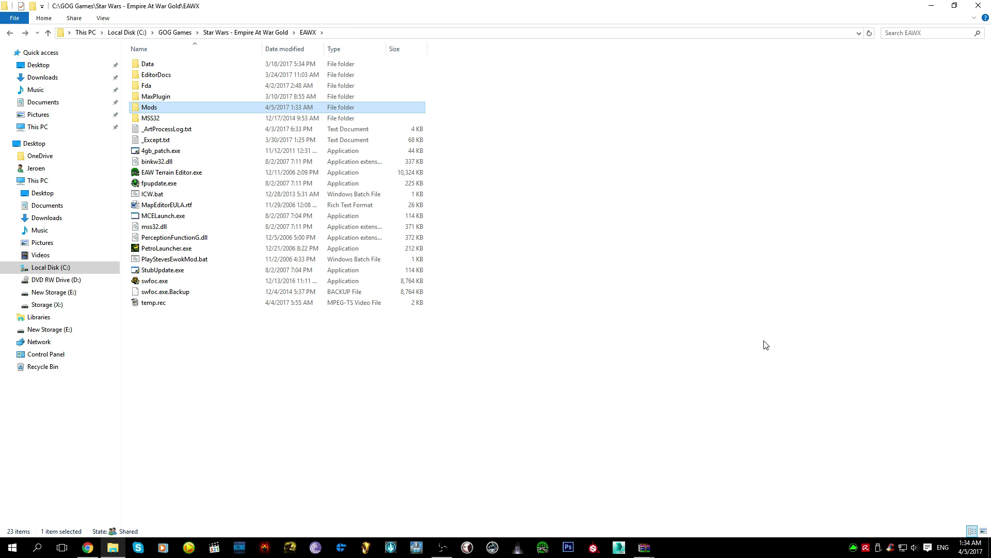
{"action": "left_click", "coordinate": [567, 222]}
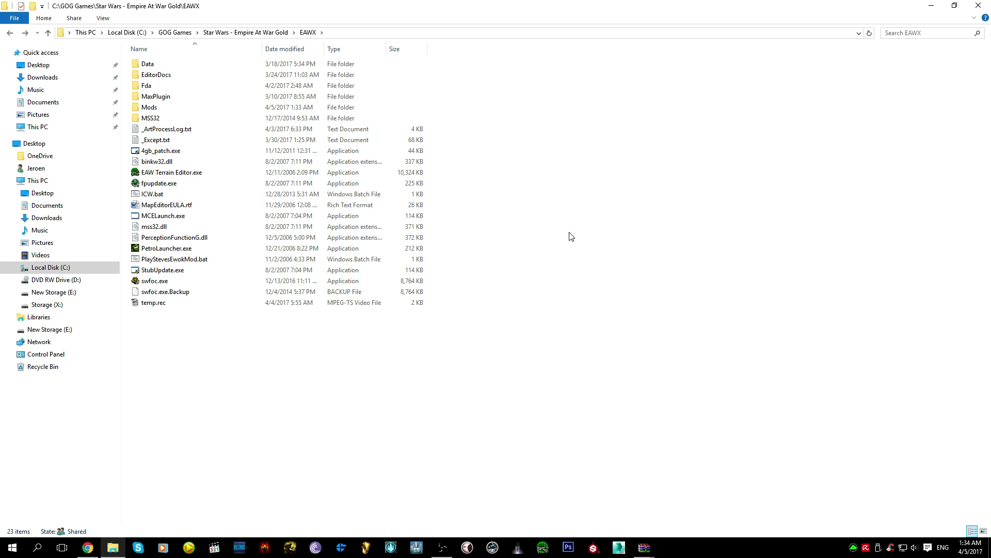
Delete the old 4gb_patch.exe from the EAWX folder
{"action": "mouse_move", "coordinate": [646, 547]}
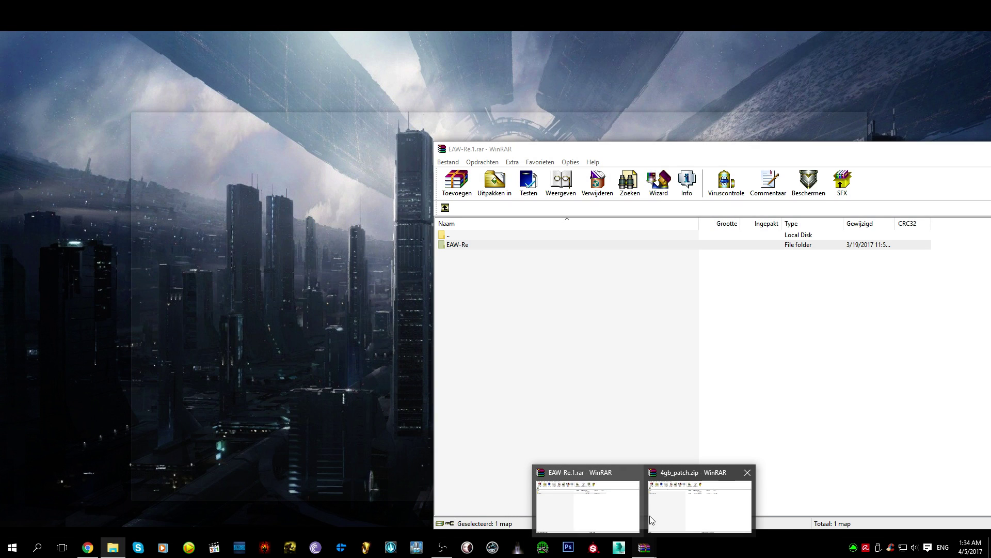
{"action": "left_click", "coordinate": [666, 506]}
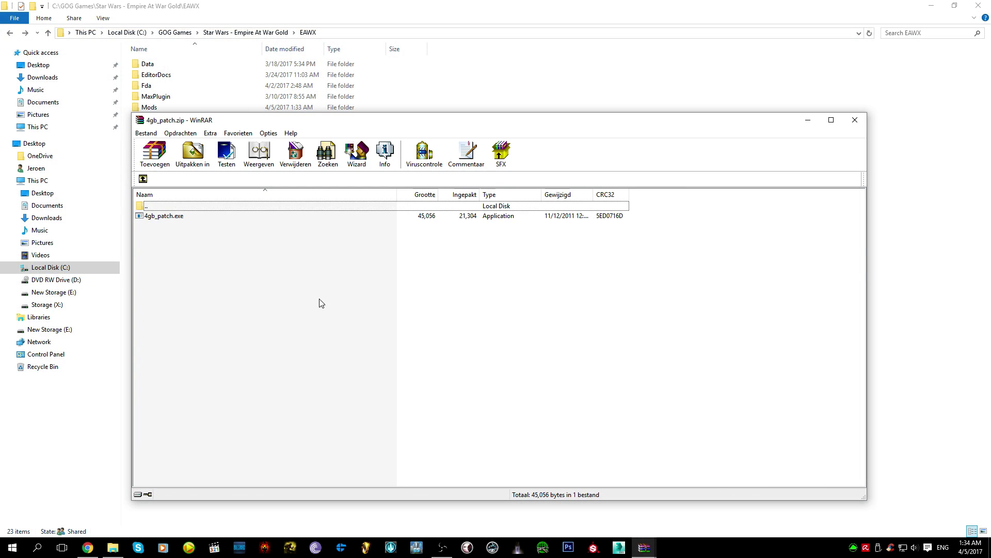
{"action": "left_click", "coordinate": [184, 217]}
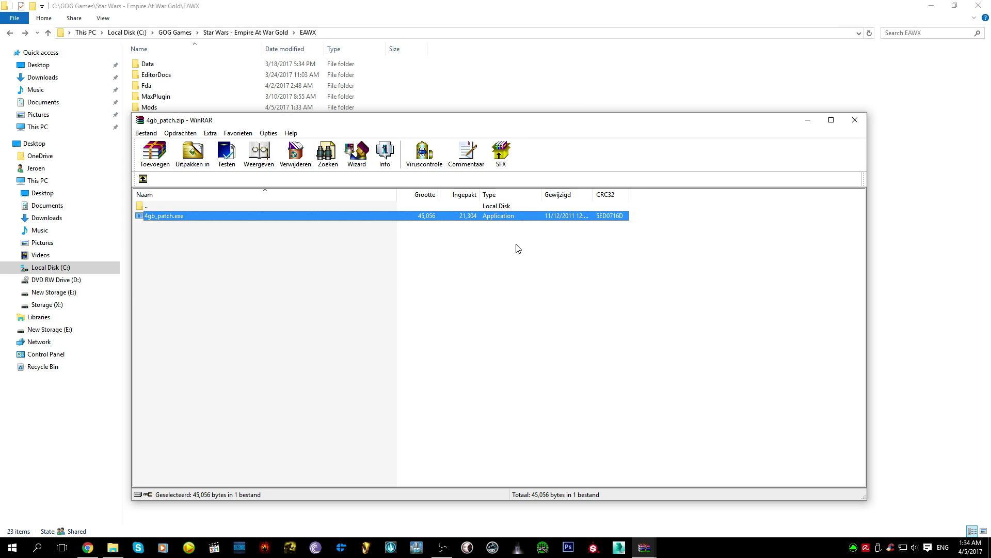
{"action": "key", "text": "Escape"}
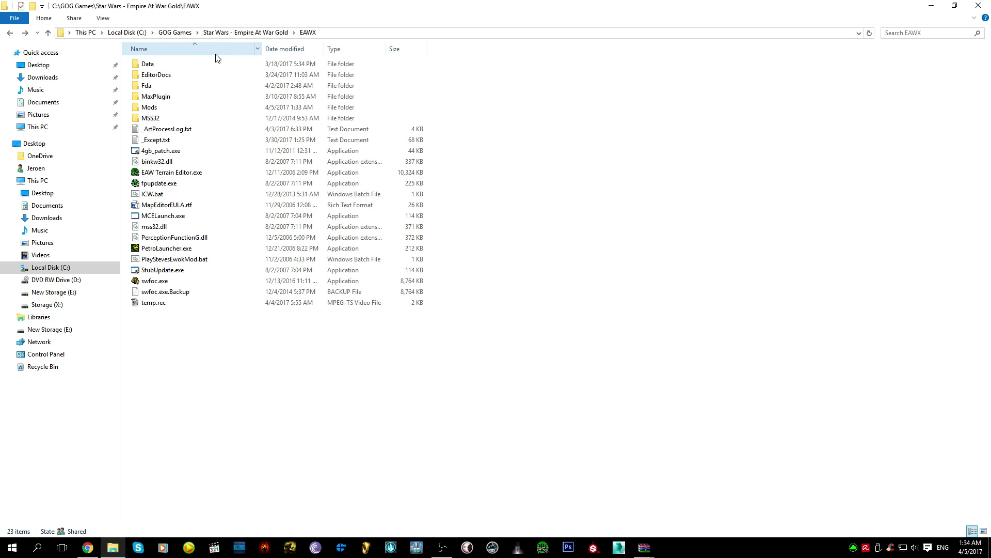
{"action": "mouse_move", "coordinate": [644, 547]}
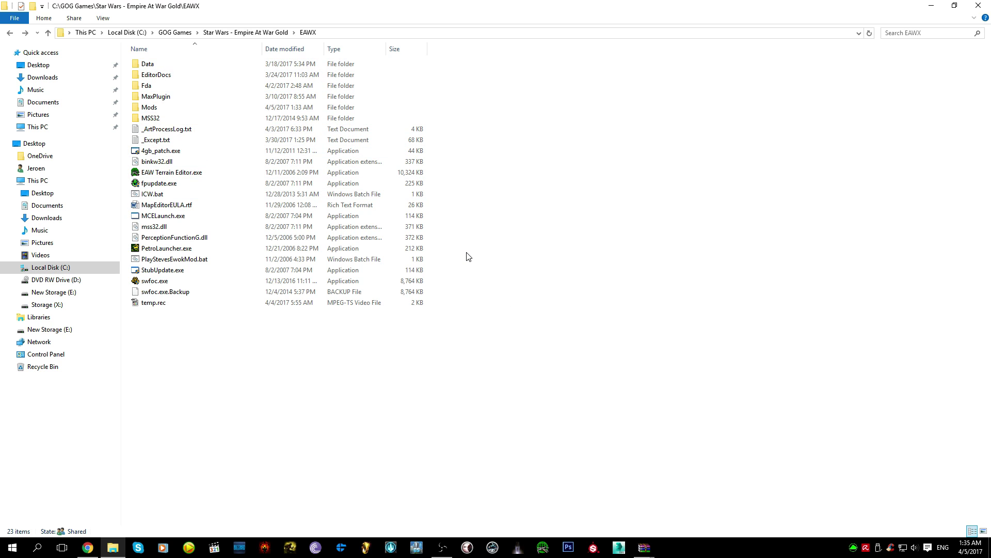
{"action": "left_click", "coordinate": [387, 151]}
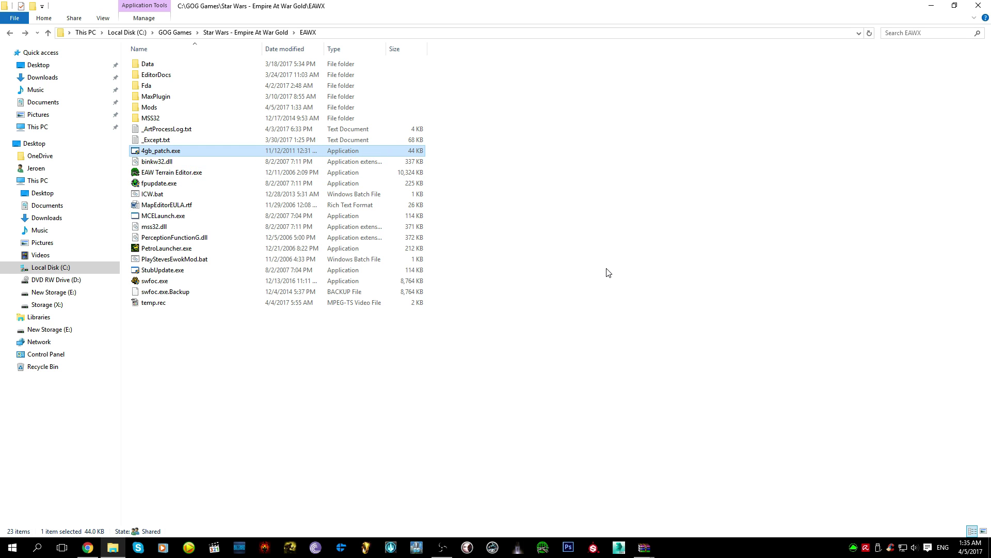
{"action": "key", "text": "Delete"}
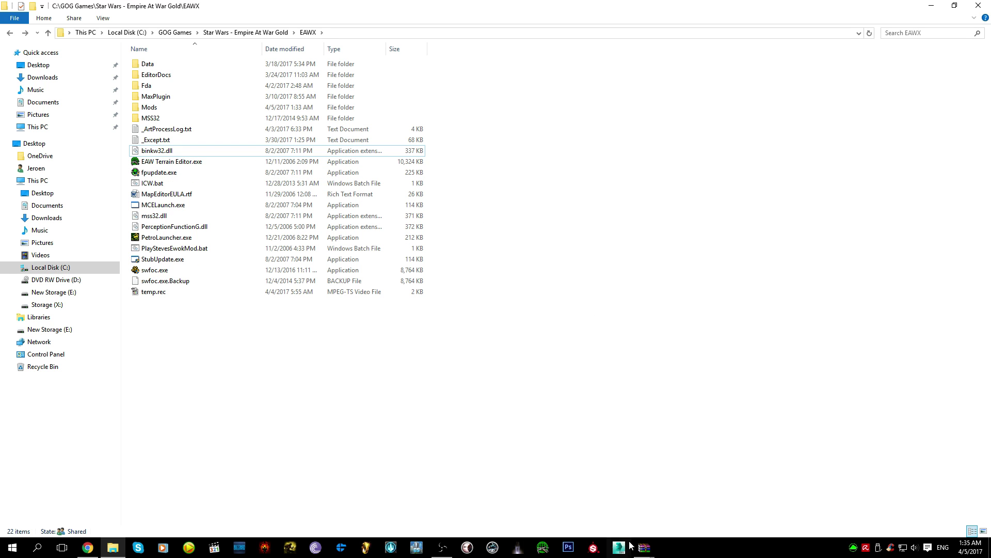
Place the 4gb_patch.zip WinRAR window beside the EAWX game folder
{"action": "left_click", "coordinate": [645, 547]}
{"action": "left_click", "coordinate": [695, 511]}
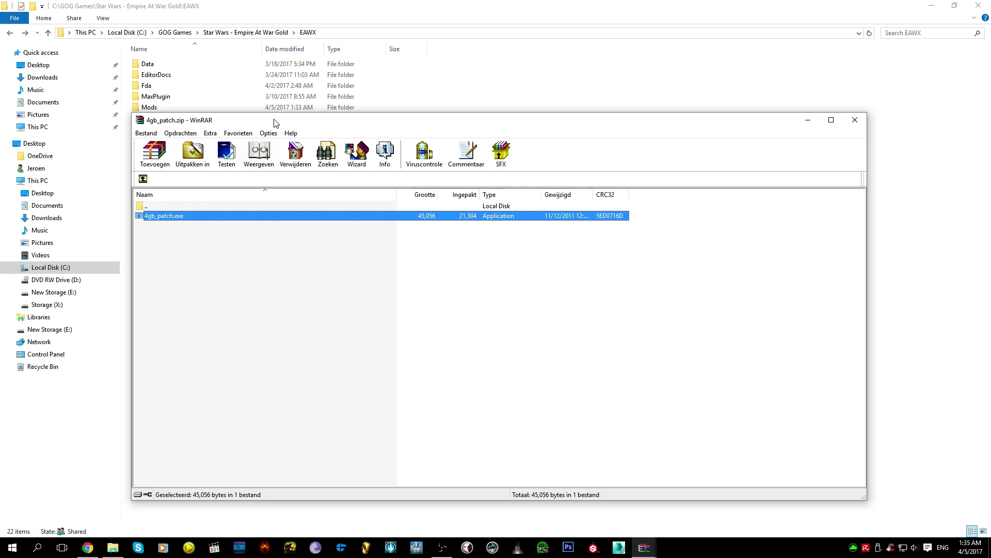
{"action": "left_click_drag", "start_coordinate": [276, 123], "coordinate": [616, 135]}
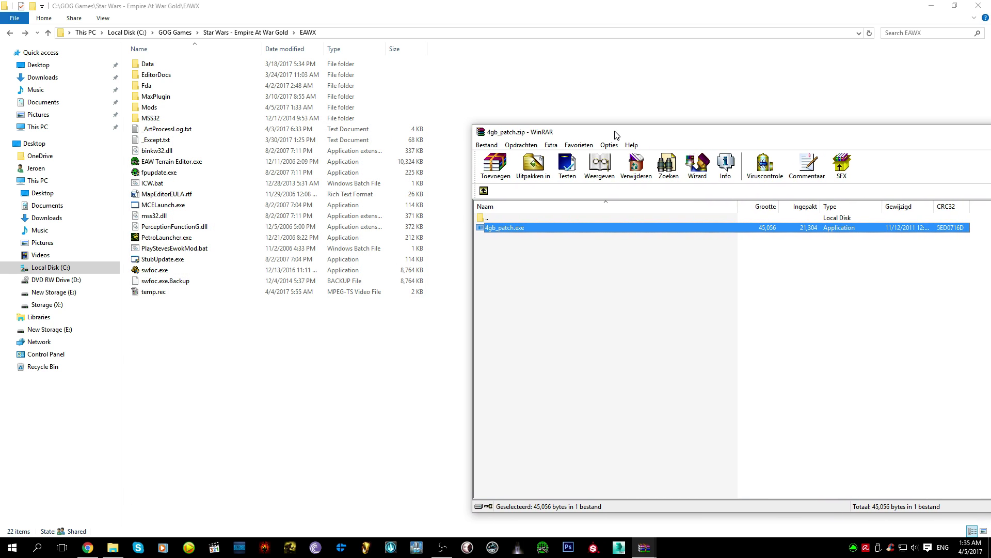
{"action": "left_click", "coordinate": [537, 260]}
{"action": "left_click", "coordinate": [508, 228]}
{"action": "left_click", "coordinate": [537, 314]}
{"action": "left_click", "coordinate": [513, 229]}
Extract 4gb_patch.exe from the archive into EAWX and launch it
{"action": "left_click", "coordinate": [556, 319]}
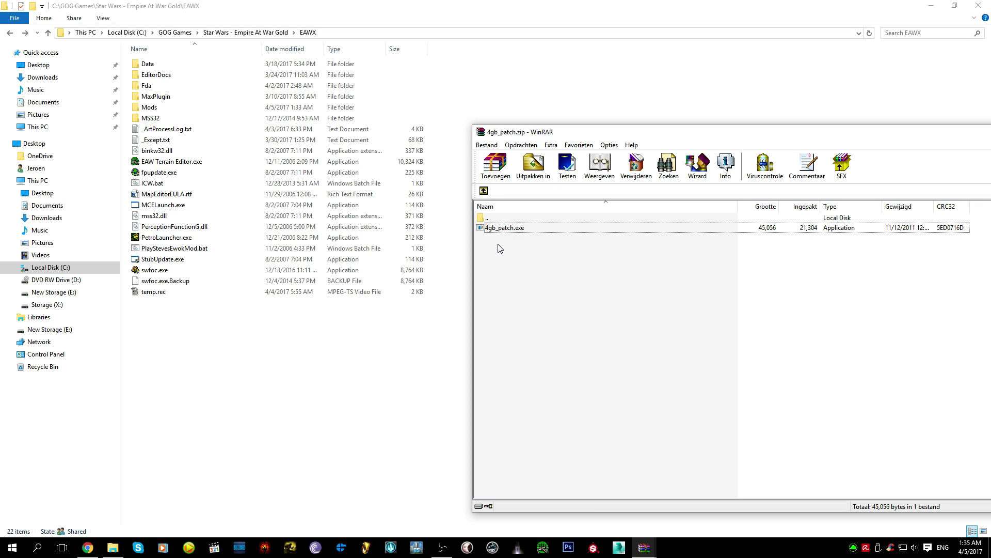
{"action": "left_click", "coordinate": [509, 230]}
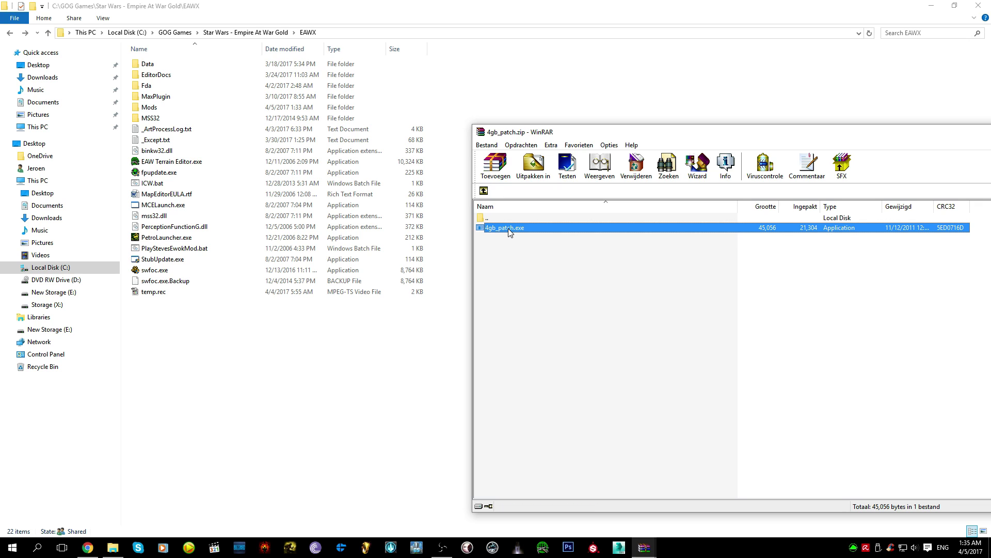
{"action": "left_click_drag", "start_coordinate": [508, 228], "coordinate": [377, 367]}
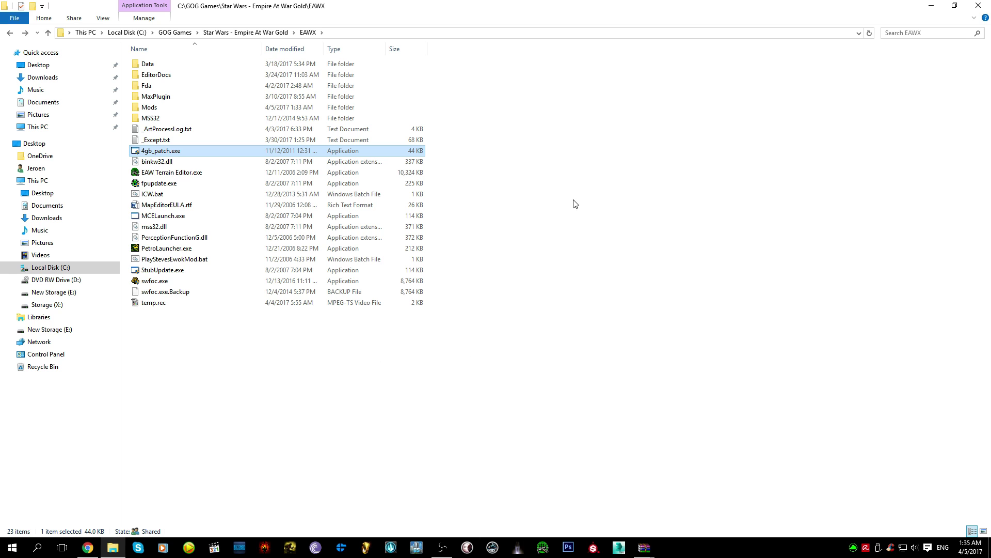
{"action": "double_click", "coordinate": [356, 151]}
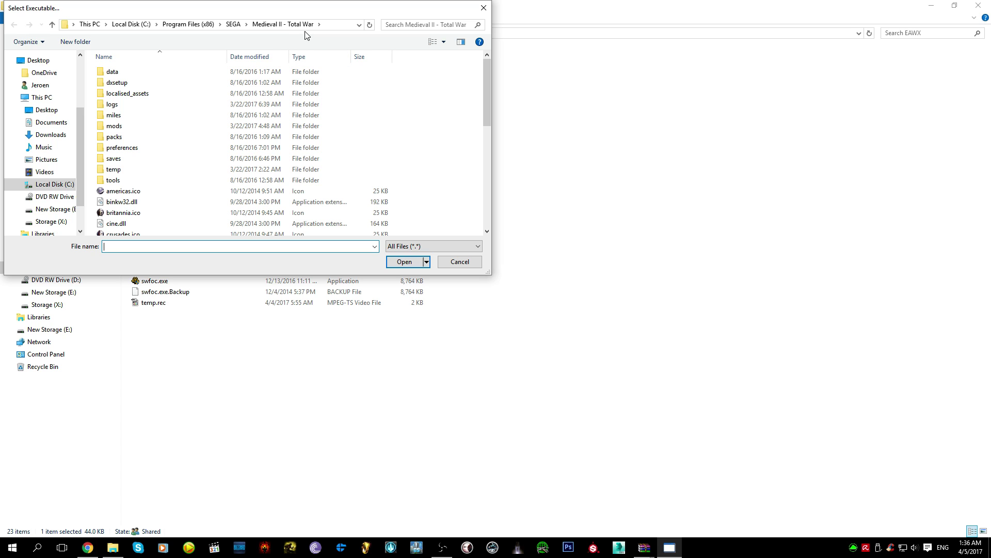
Choose C:\GOG Games\Star Wars - Empire At War Gold\EAWX\swfoc.exe and patch it
{"action": "left_click", "coordinate": [55, 184]}
{"action": "double_click", "coordinate": [173, 73]}
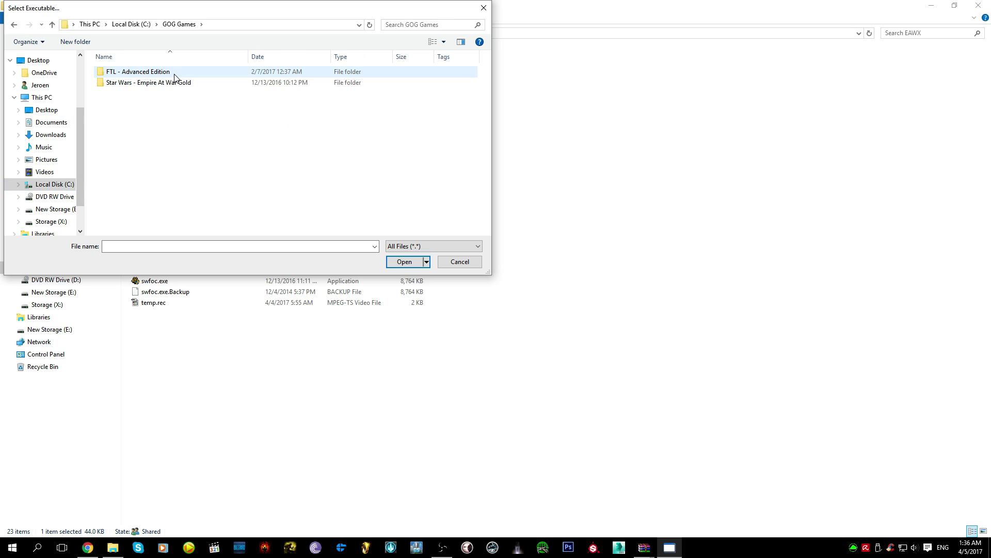
{"action": "left_click", "coordinate": [171, 84]}
{"action": "double_click", "coordinate": [170, 84]}
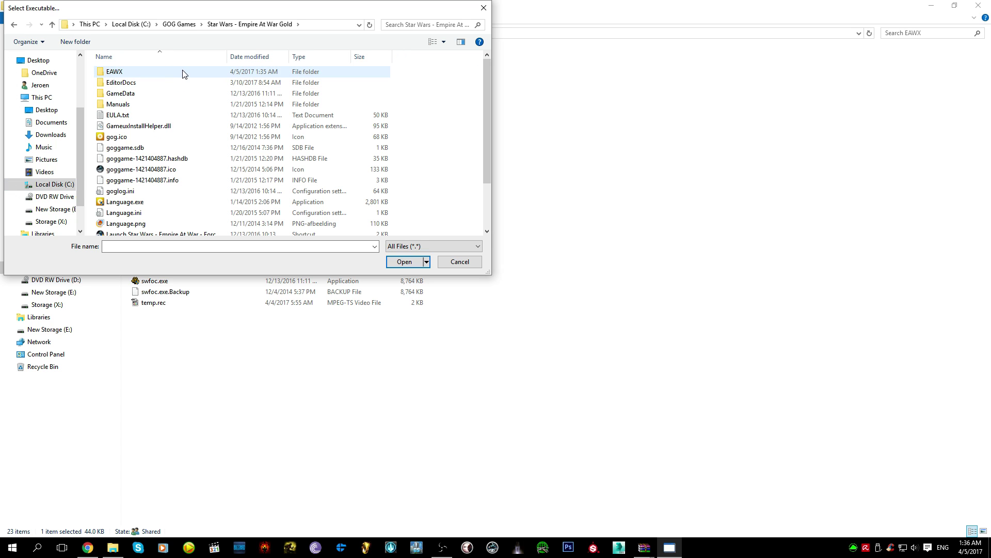
{"action": "double_click", "coordinate": [182, 73]}
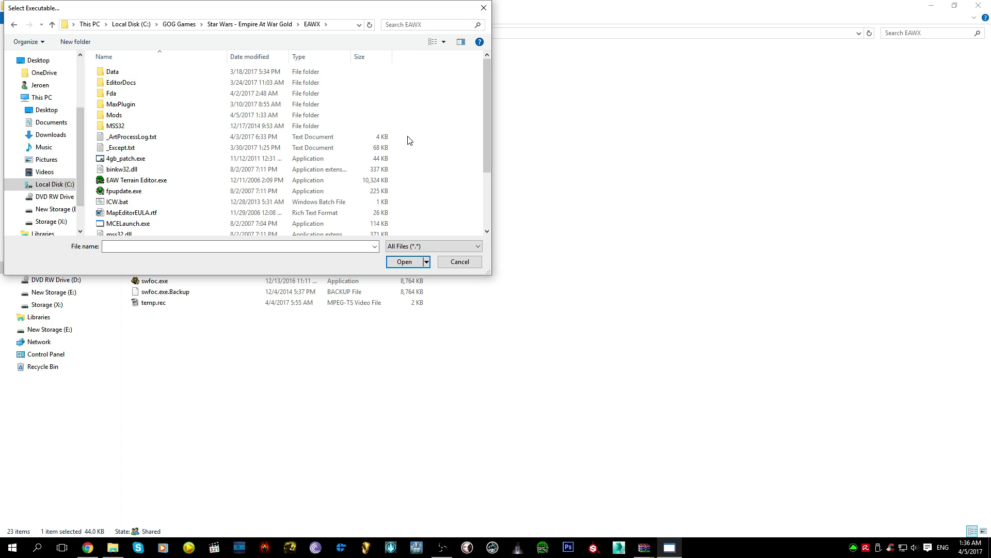
{"action": "scroll", "coordinate": [410, 141], "scroll_direction": "down", "scroll_amount": 3}
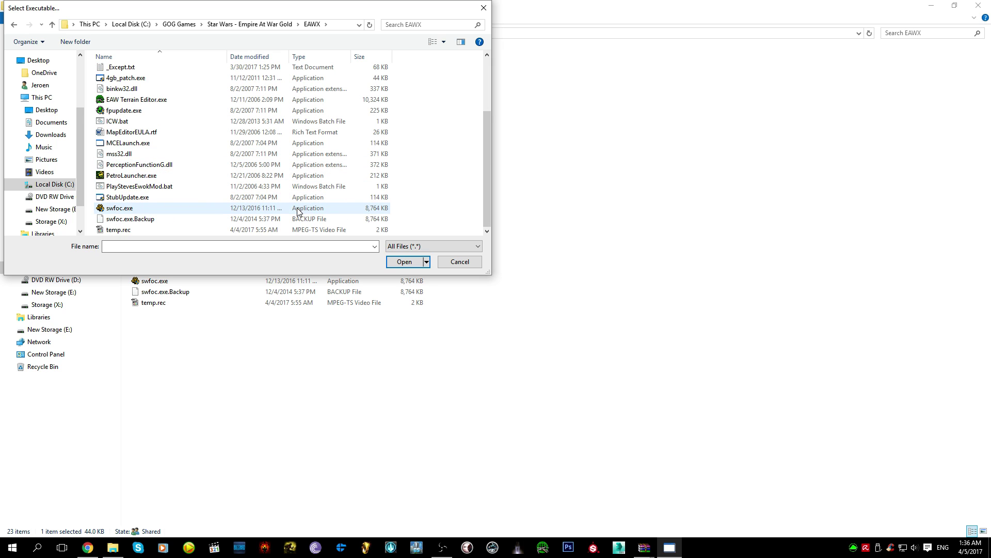
{"action": "left_click", "coordinate": [297, 209]}
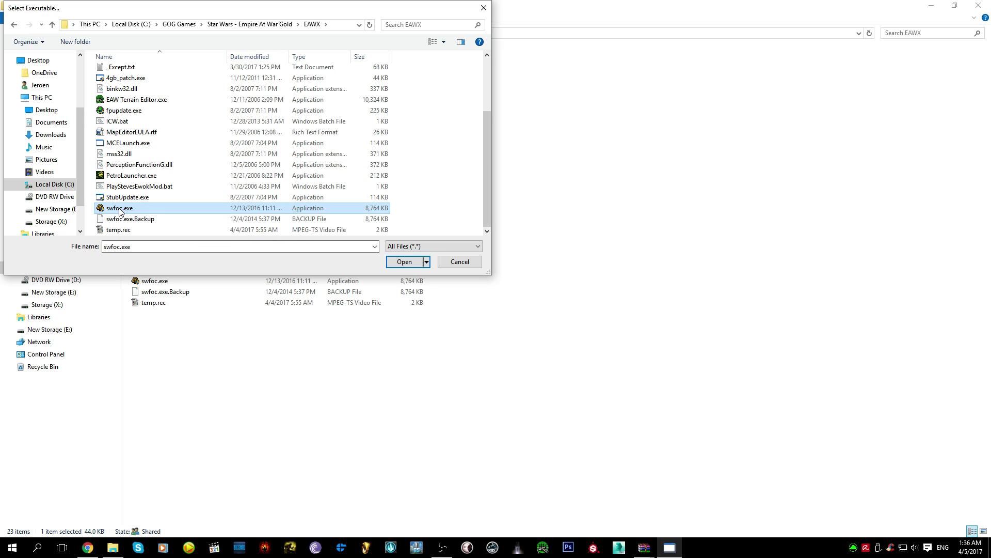
{"action": "mouse_move", "coordinate": [123, 211]}
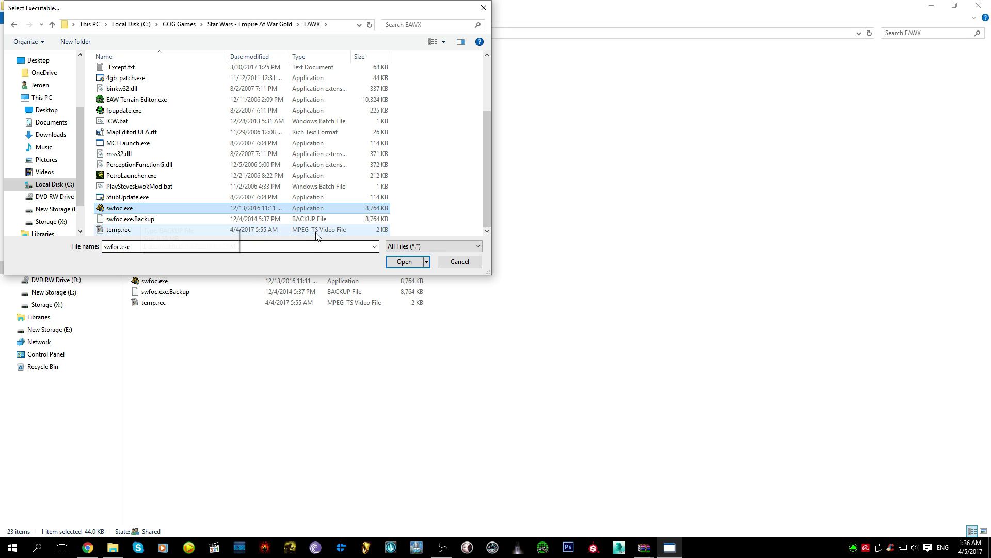
{"action": "left_click", "coordinate": [395, 263]}
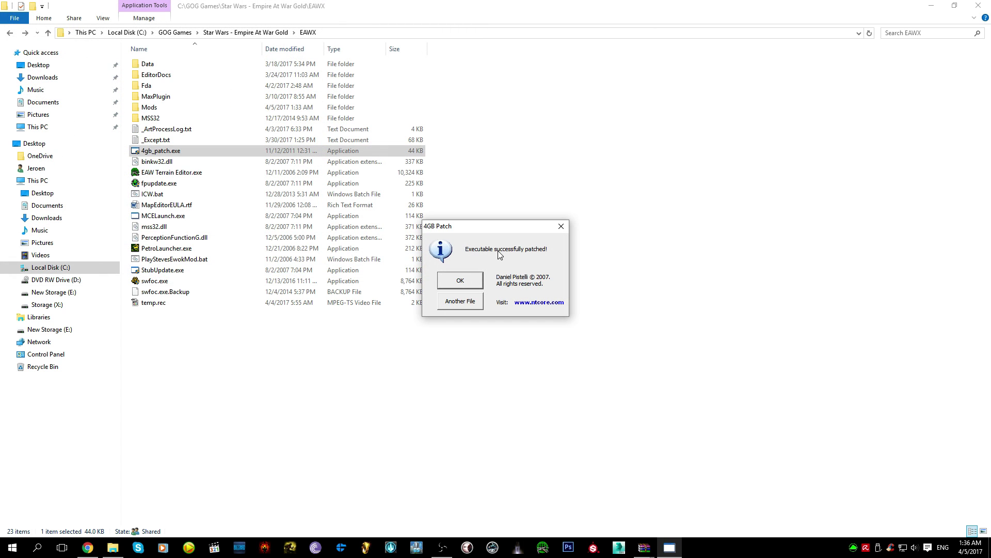
Delete the patched swfoc.exe and rename swfoc.exe.Backup back to swfoc.exe
{"action": "left_click", "coordinate": [460, 280]}
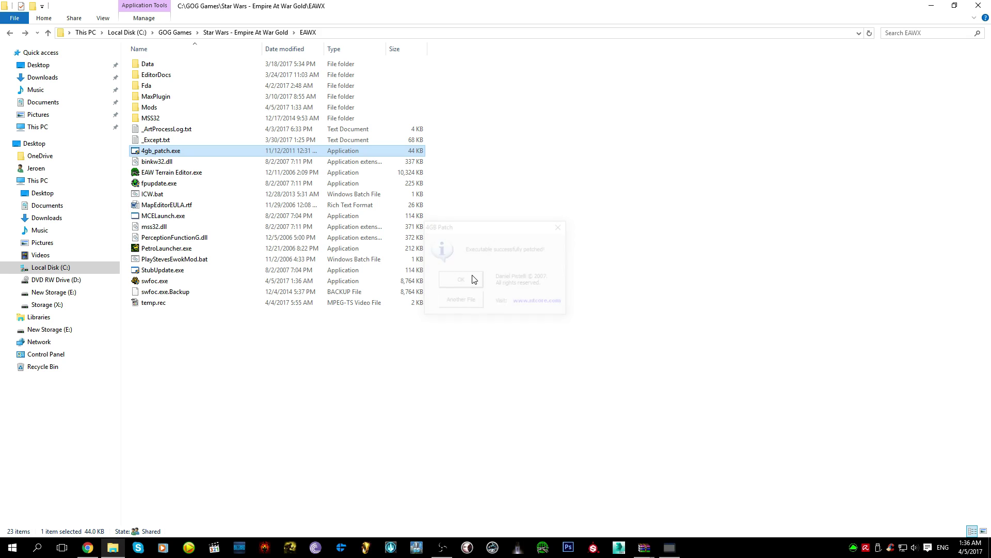
{"action": "left_click", "coordinate": [284, 292]}
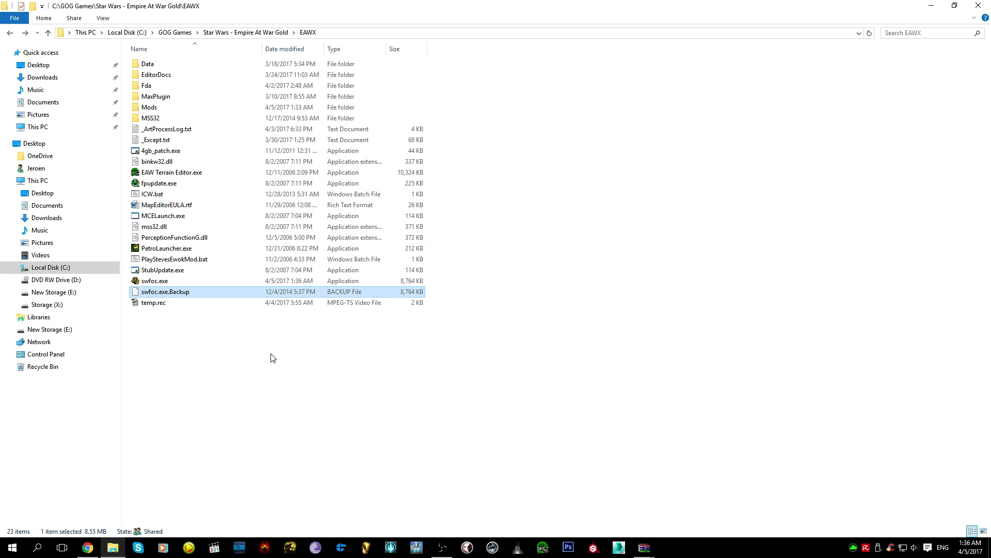
{"action": "left_click", "coordinate": [219, 281]}
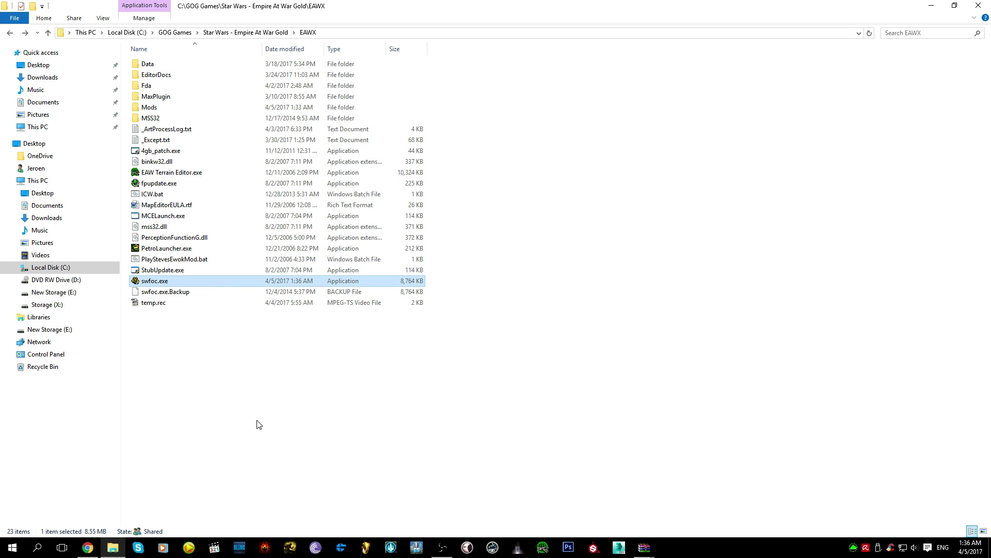
{"action": "key", "text": "Delete"}
{"action": "left_click", "coordinate": [216, 286]}
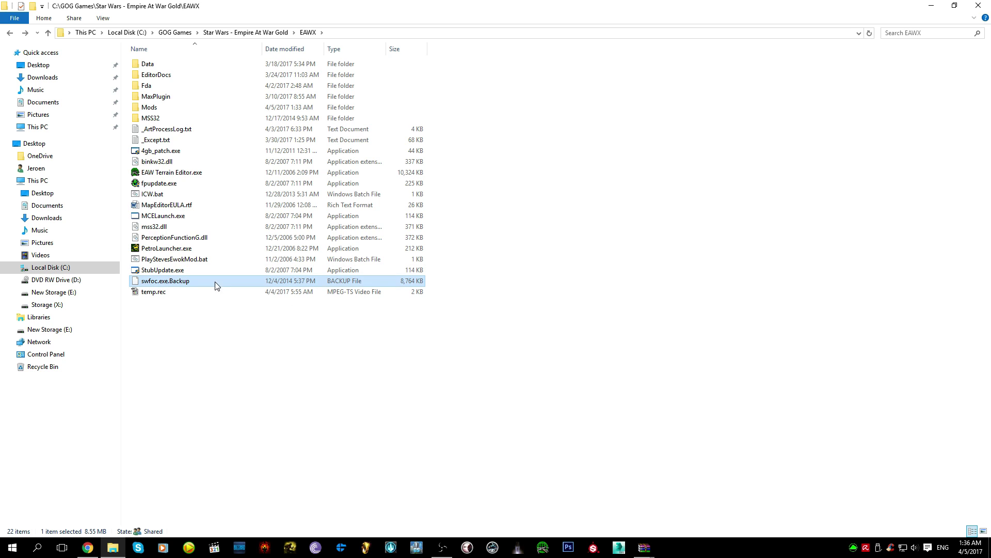
{"action": "key", "text": "Right"}
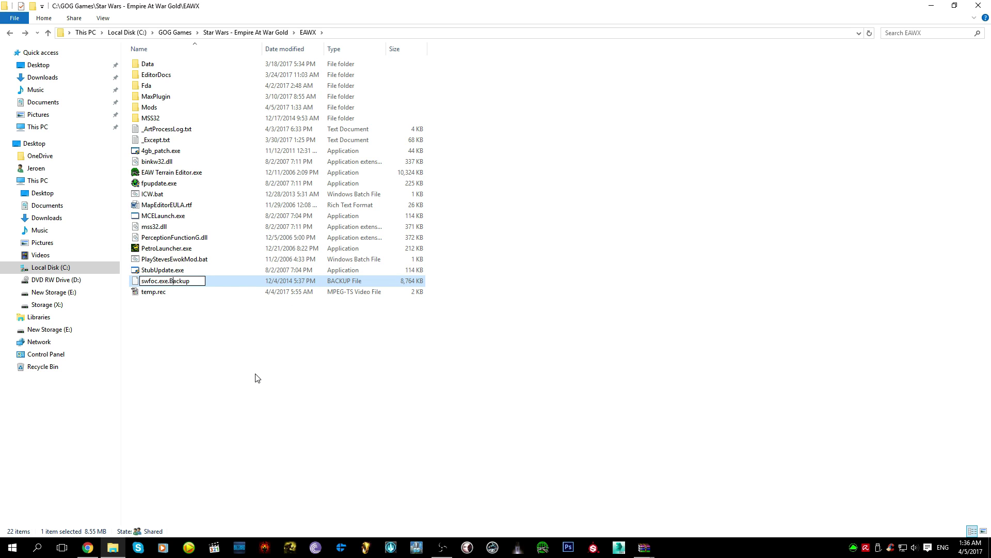
{"action": "key", "text": "BackSpace"}
{"action": "key", "text": "BackSpace"}
{"action": "key", "text": "BackSpace"}
{"action": "key", "text": "BackSpace"}
{"action": "key", "text": "BackSpace"}
{"action": "key", "text": "BackSpace"}
{"action": "key", "text": "BackSpace"}
{"action": "key", "text": "Return"}
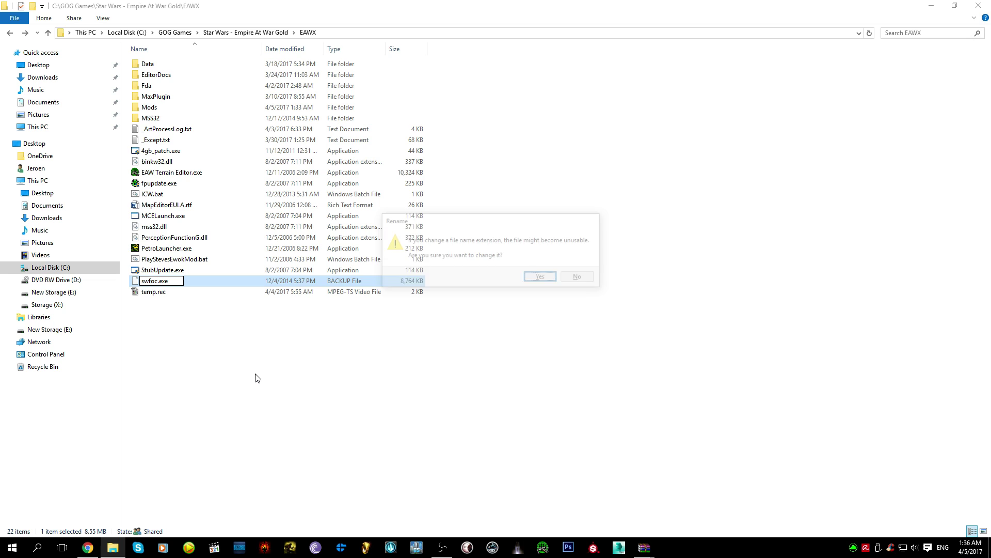
{"action": "key", "text": "Return"}
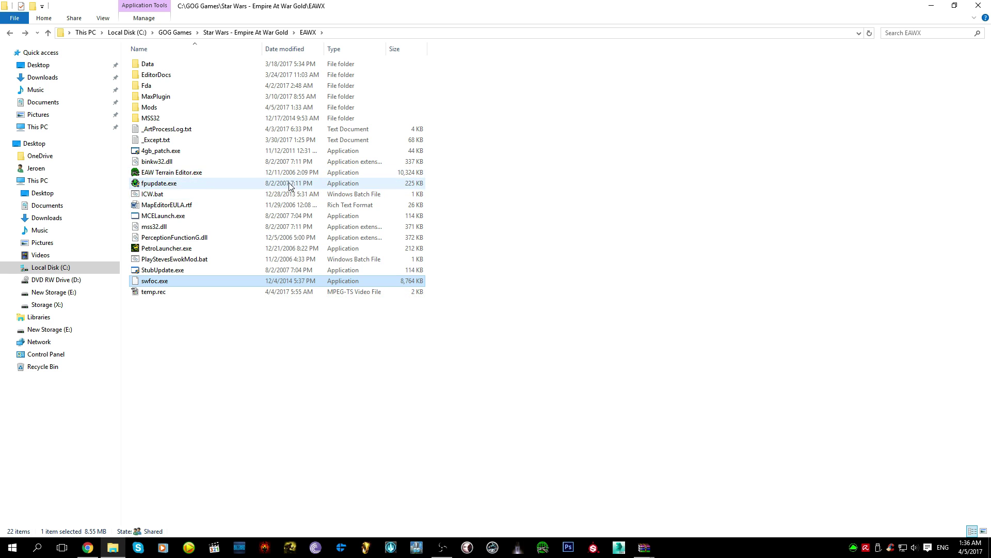
Run 4GB Patch again on the restored swfoc.exe and confirm the success message
{"action": "double_click", "coordinate": [196, 154]}
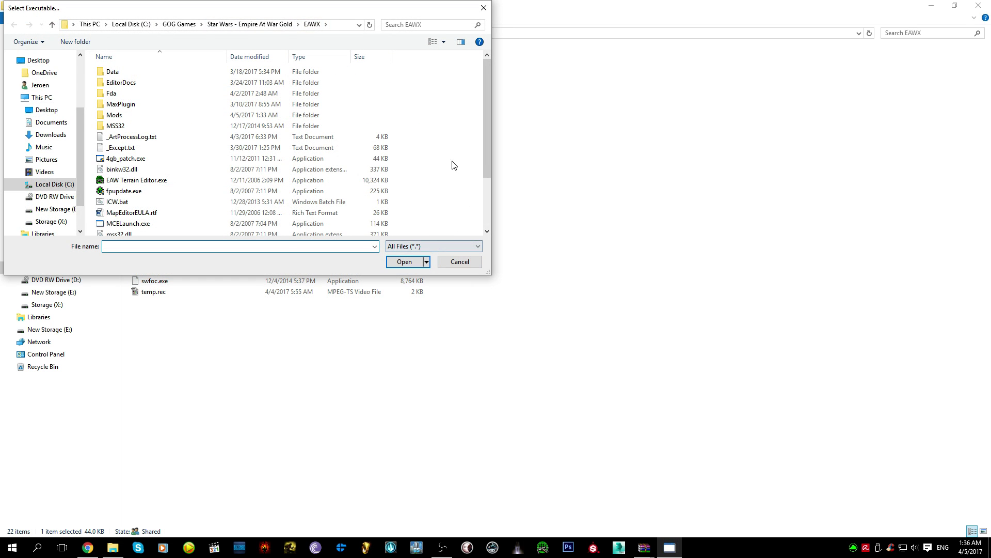
{"action": "scroll", "coordinate": [444, 158], "scroll_direction": "down", "scroll_amount": 3}
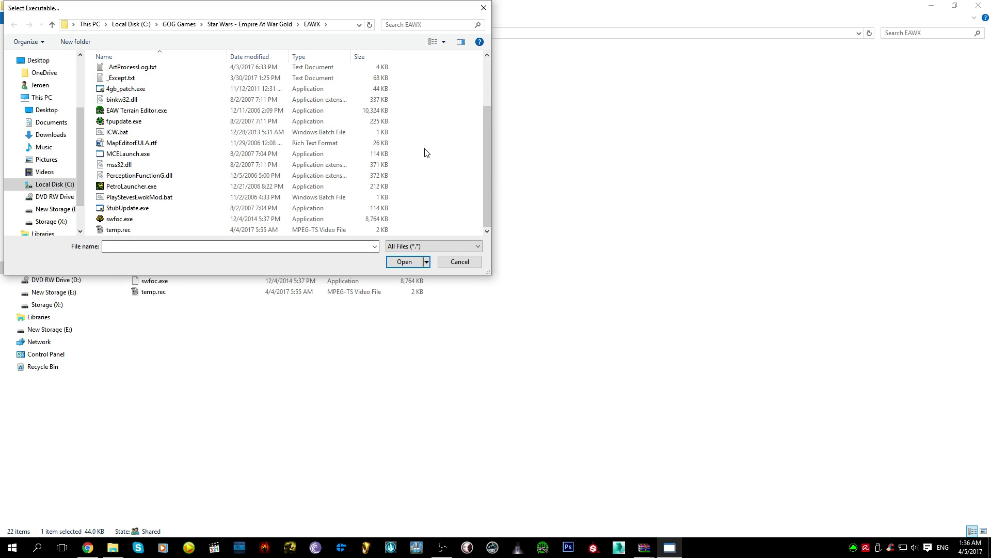
{"action": "left_click", "coordinate": [255, 221]}
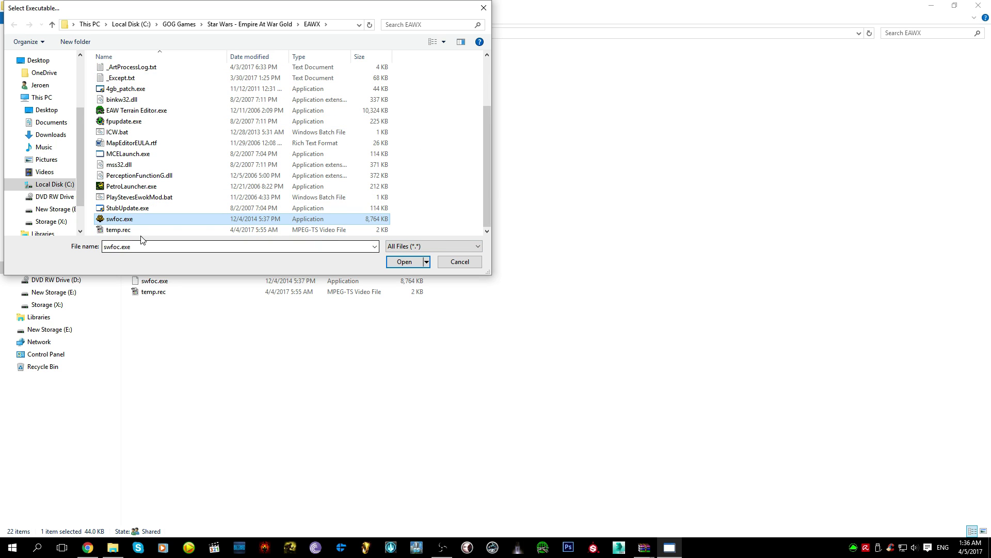
{"action": "left_click", "coordinate": [396, 264]}
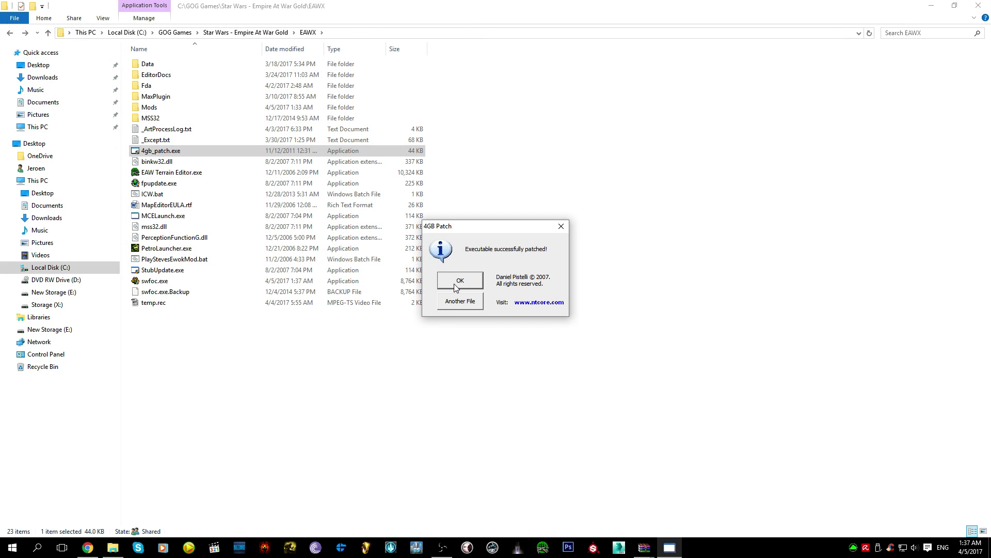
{"action": "left_click", "coordinate": [455, 281]}
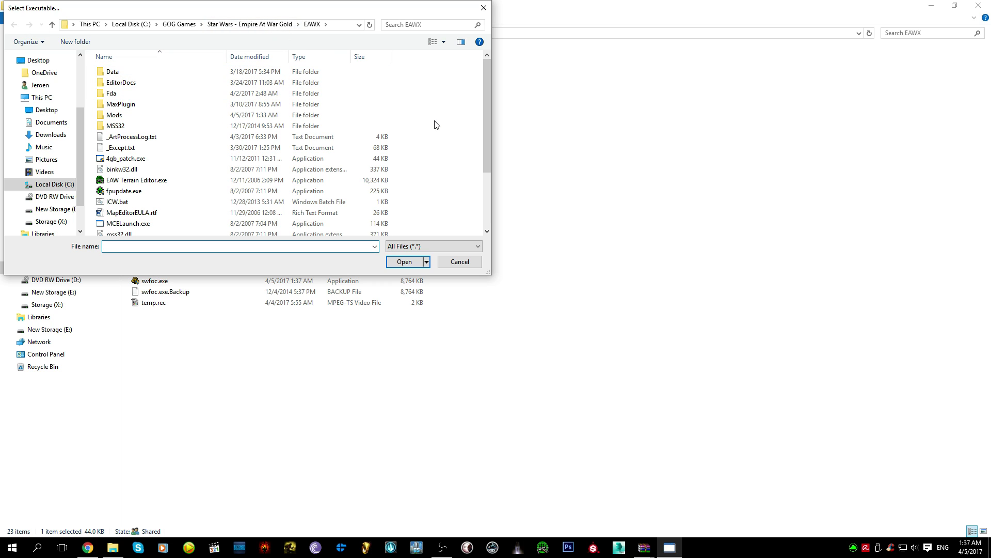
Browse into GameData and pick sweaw.exe, then cancel without patching it
{"action": "left_click", "coordinate": [278, 25]}
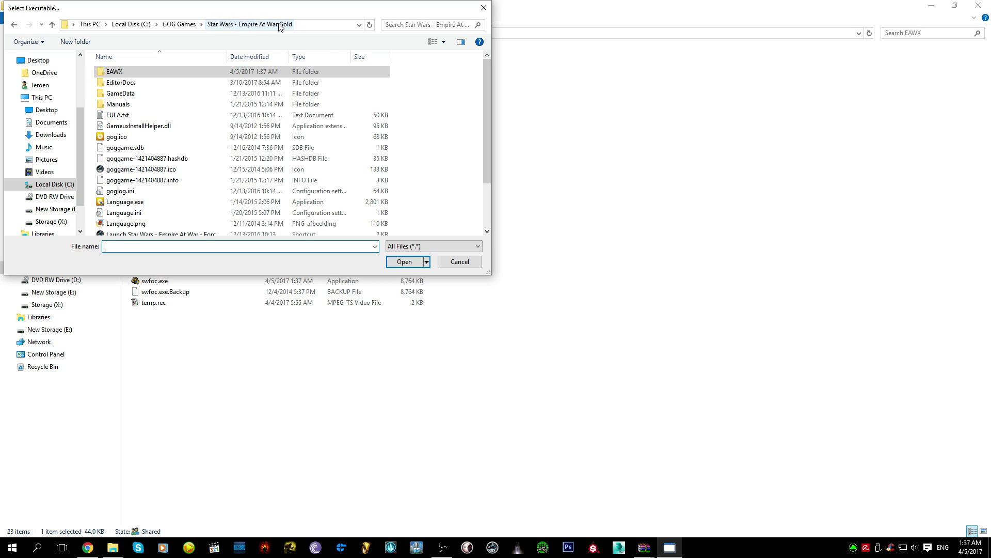
{"action": "double_click", "coordinate": [220, 84]}
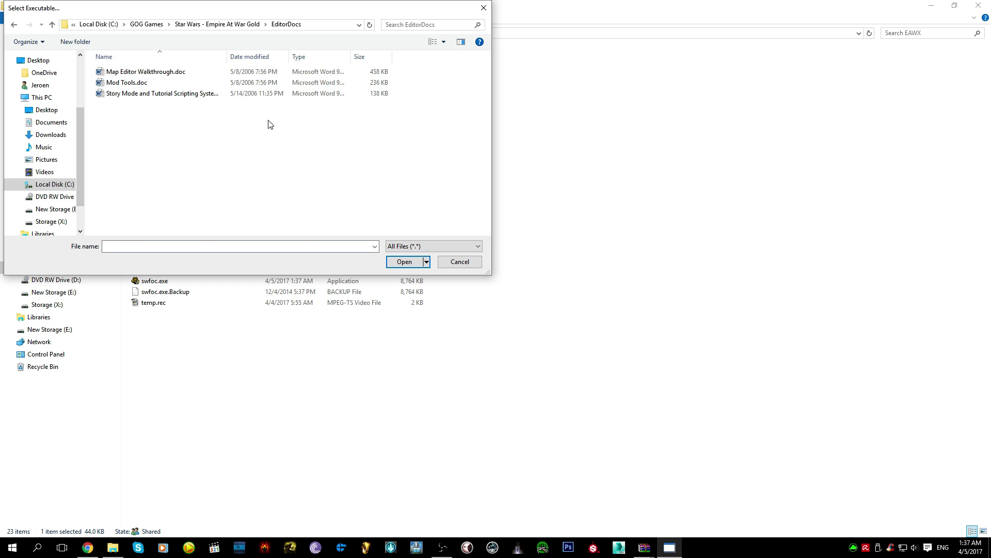
{"action": "key", "text": "BackSpace"}
{"action": "double_click", "coordinate": [188, 94]}
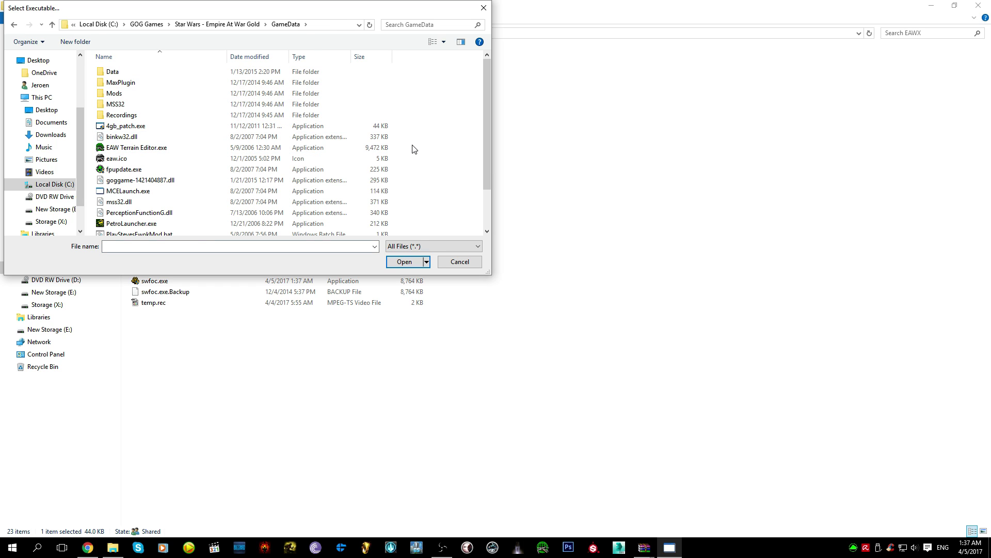
{"action": "scroll", "coordinate": [397, 154], "scroll_direction": "down", "scroll_amount": 1}
{"action": "scroll", "coordinate": [398, 154], "scroll_direction": "down", "scroll_amount": 1}
{"action": "left_click", "coordinate": [290, 210]}
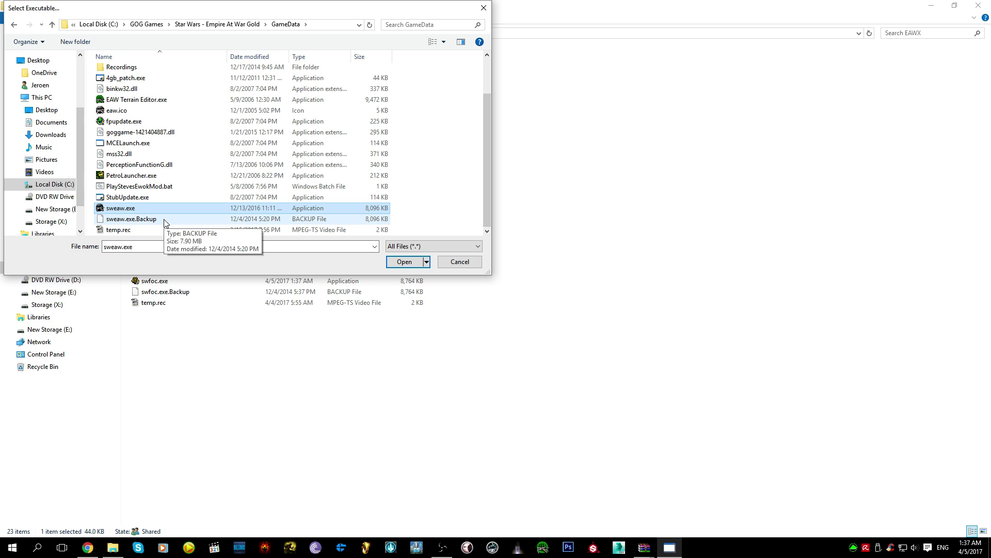
{"action": "left_click", "coordinate": [446, 261]}
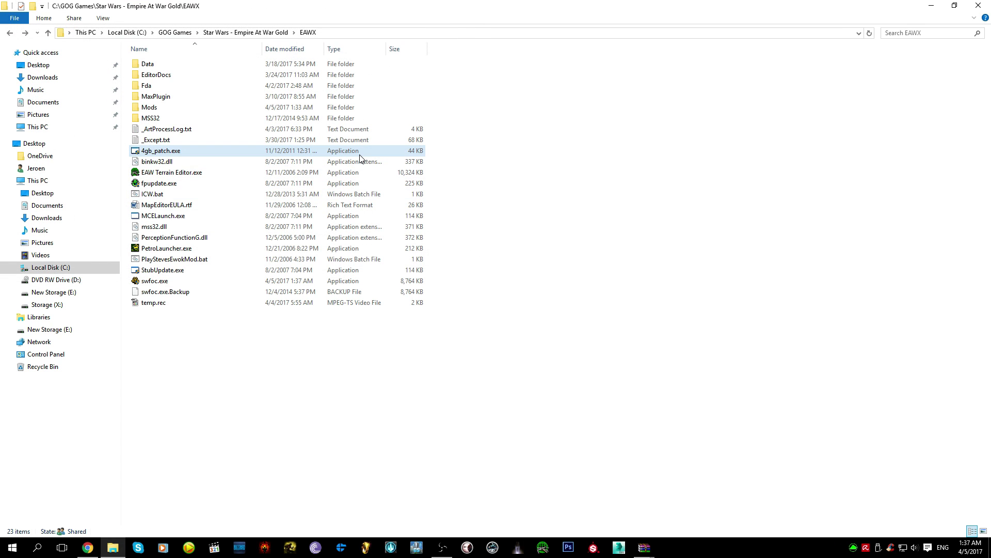
In Mods\EAW-Re, delete 4gb_patch.zip and the install instructions, then select the Empire At War Re shortcut
{"action": "double_click", "coordinate": [361, 107]}
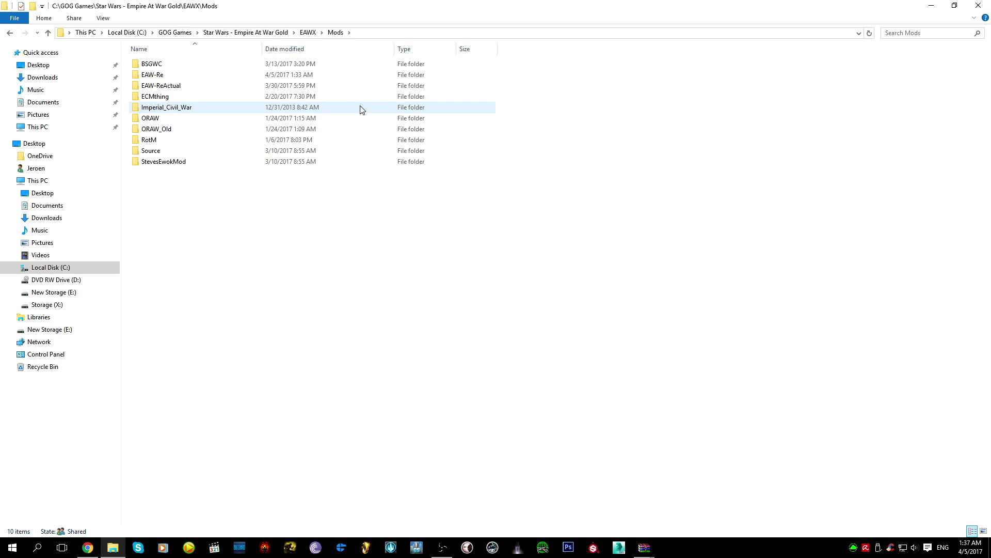
{"action": "double_click", "coordinate": [330, 75]}
{"action": "left_click", "coordinate": [330, 75]}
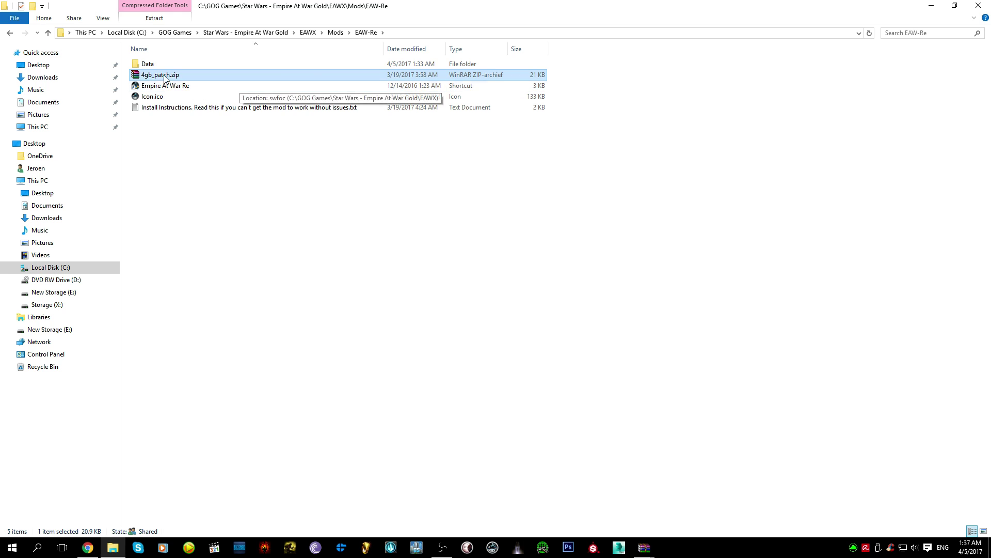
{"action": "key", "text": "Delete"}
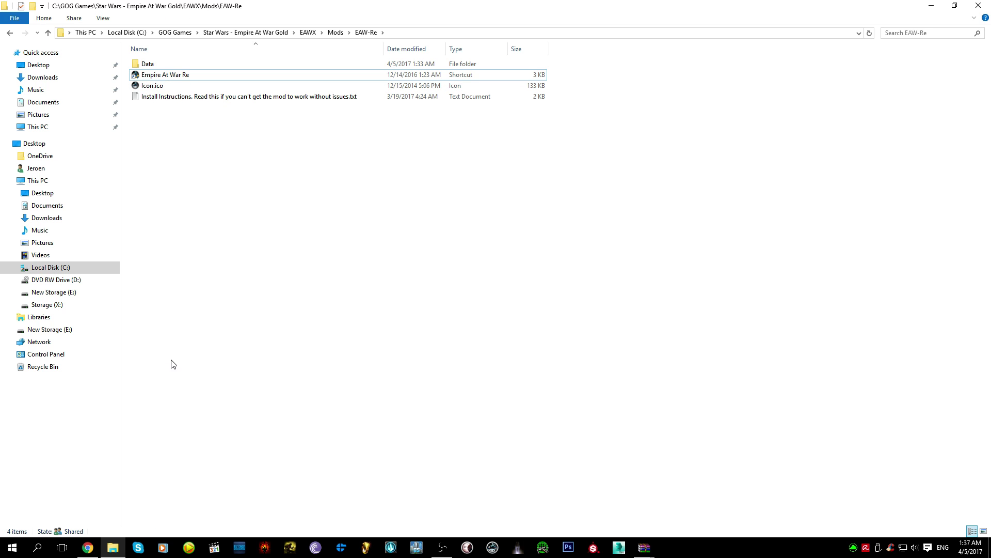
{"action": "double_click", "coordinate": [332, 98]}
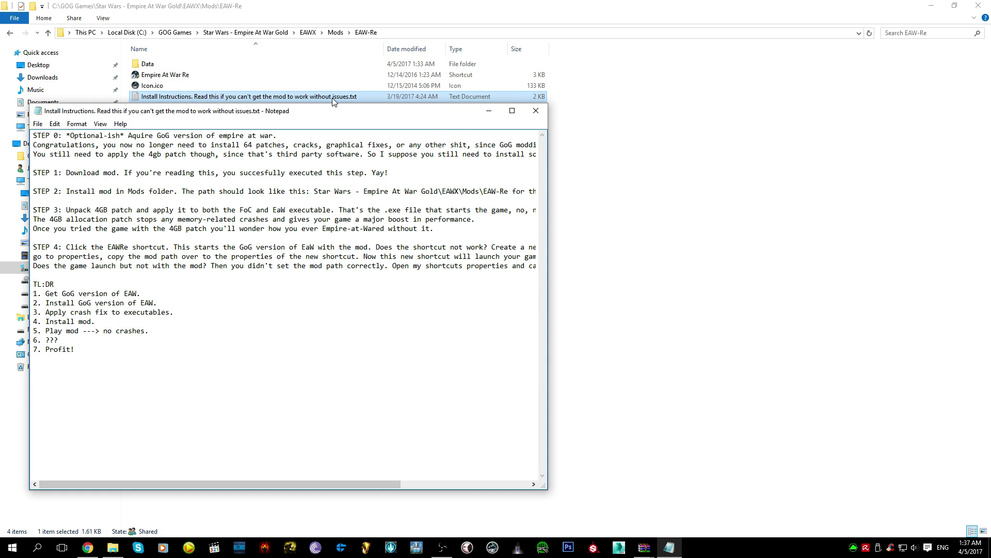
{"action": "left_click", "coordinate": [530, 115]}
{"action": "key", "text": "Delete"}
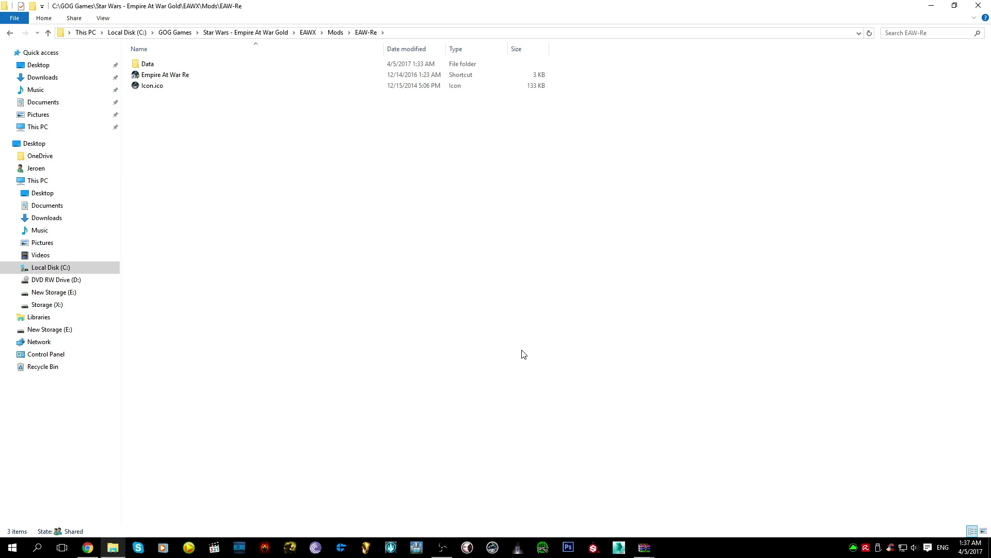
{"action": "left_click", "coordinate": [229, 76]}
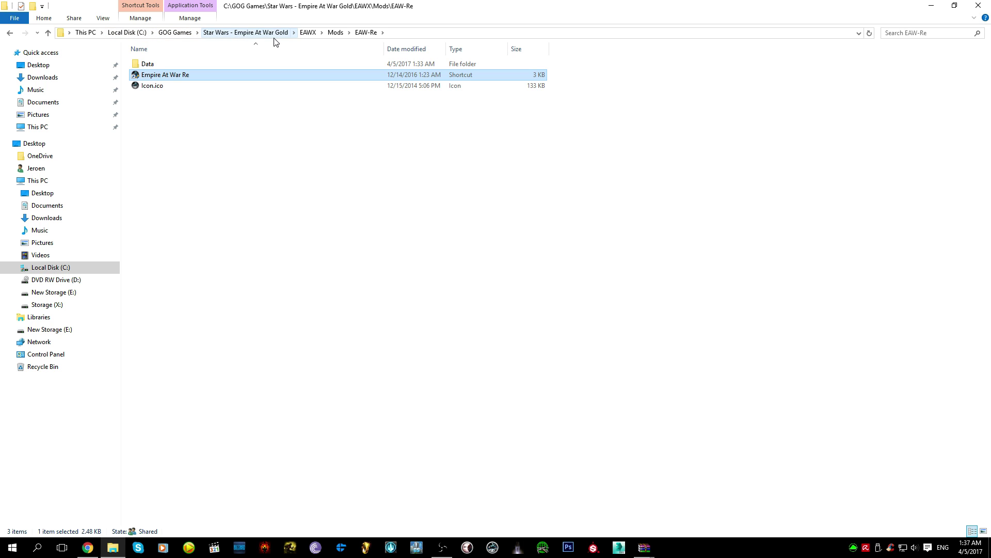
Open the Empire At War Re shortcut's Properties and place the caret at the start of its Target
{"action": "right_click", "coordinate": [309, 75]}
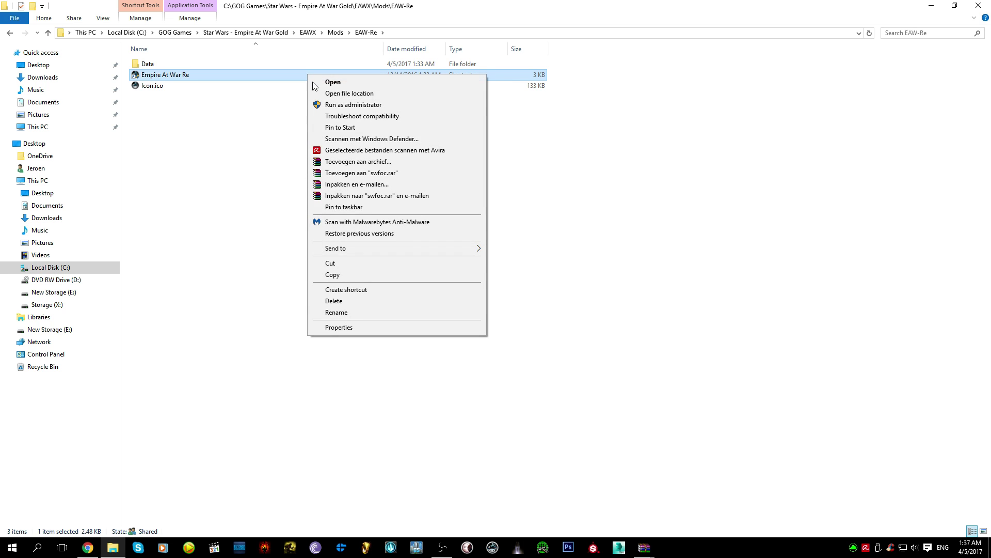
{"action": "left_click", "coordinate": [402, 325]}
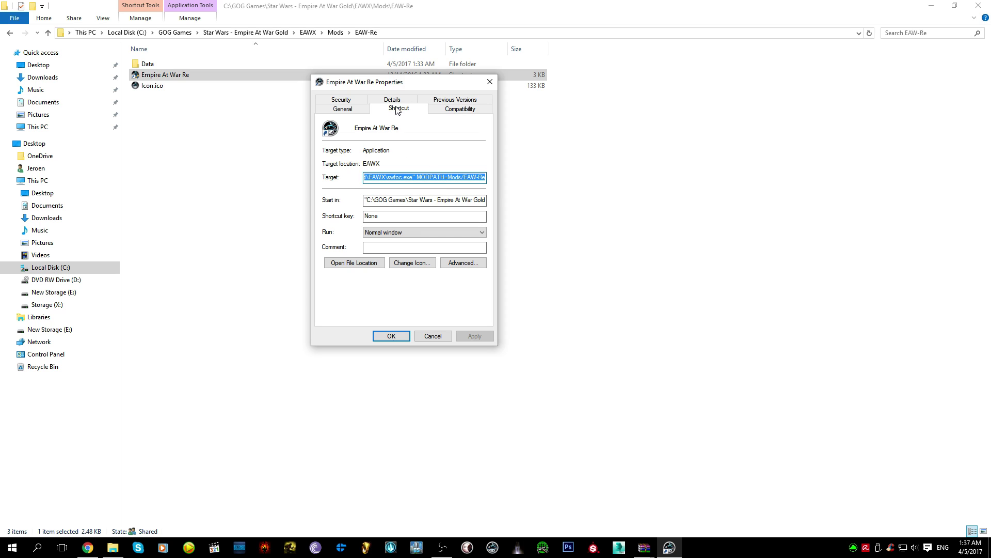
{"action": "left_click", "coordinate": [370, 178]}
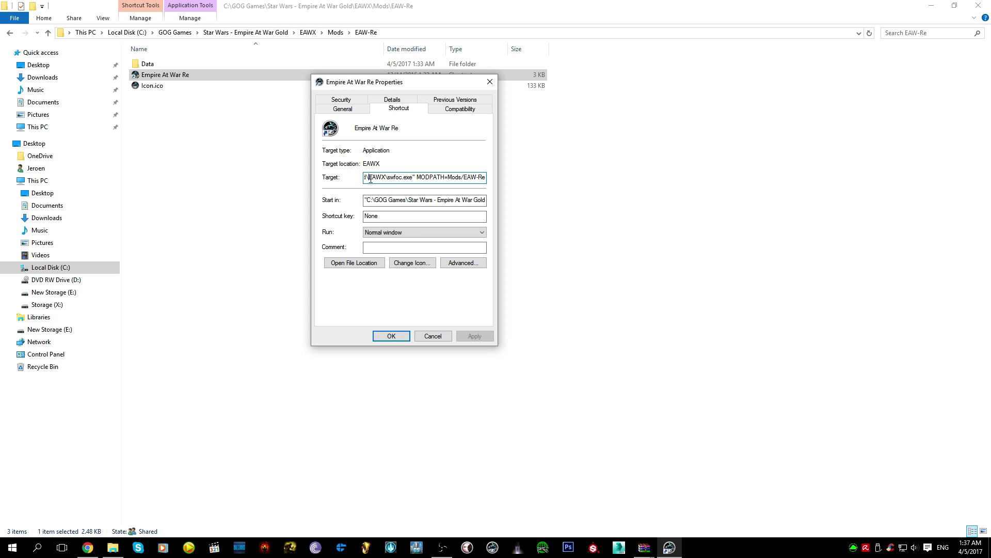
{"action": "key", "text": "shift+Home"}
{"action": "left_click", "coordinate": [368, 179]}
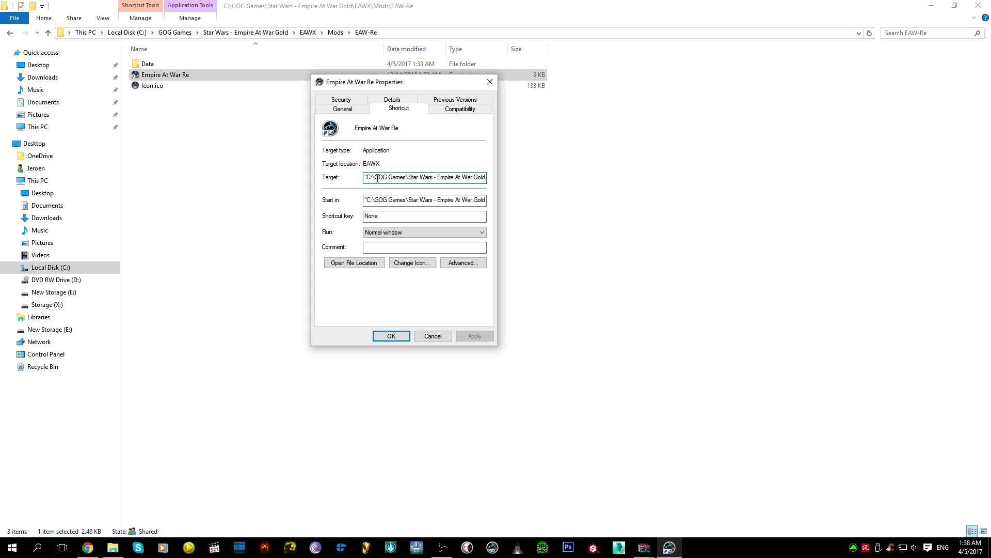
Check the current folder path, erase the drive letter from the Target, then go up to Star Wars - Empire At War Gold
{"action": "left_click", "coordinate": [404, 34]}
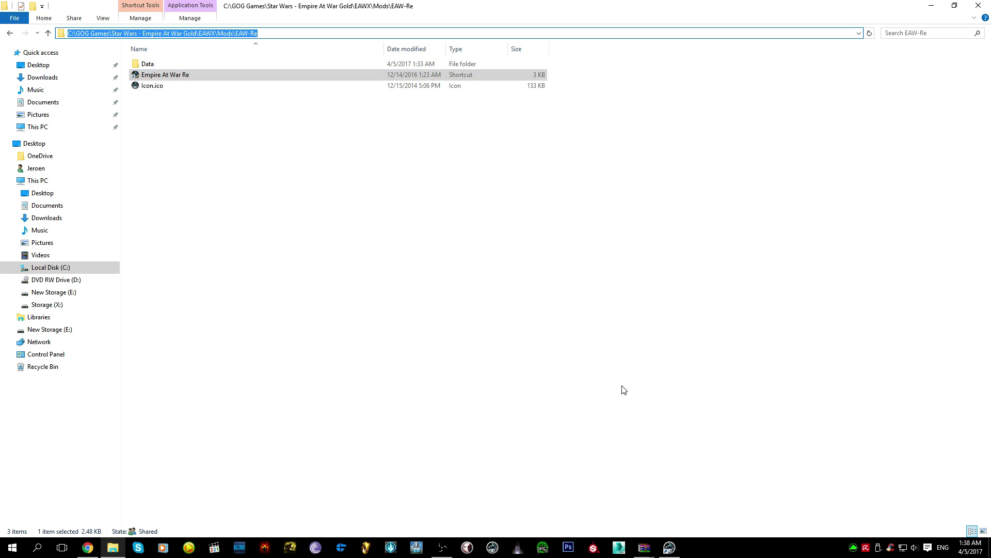
{"action": "left_click", "coordinate": [670, 546]}
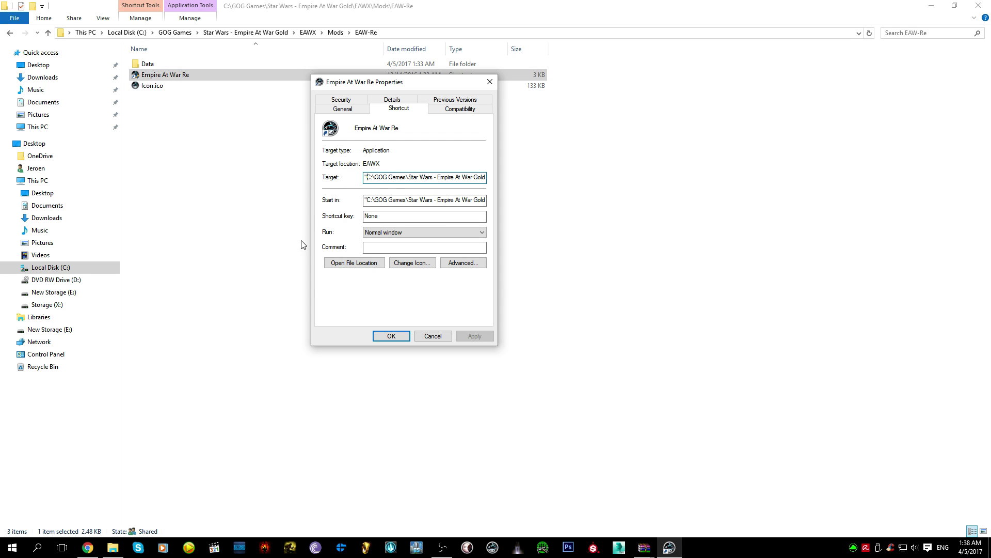
{"action": "key", "text": "BackSpace"}
{"action": "key", "text": "BackSpace"}
{"action": "key", "text": "Delete"}
{"action": "key", "text": "Delete"}
{"action": "key", "text": "Delete"}
{"action": "key", "text": "Delete"}
{"action": "key", "text": "Delete"}
{"action": "key", "text": "Delete"}
{"action": "key", "text": "Delete"}
{"action": "key", "text": "Delete"}
{"action": "key", "text": "Delete"}
{"action": "key", "text": "Delete"}
{"action": "key", "text": "Delete"}
{"action": "key", "text": "Delete"}
{"action": "key", "text": "Delete"}
{"action": "key", "text": "Delete"}
{"action": "key", "text": "Delete"}
{"action": "key", "text": "Delete"}
{"action": "key", "text": "Delete"}
{"action": "key", "text": "Delete"}
{"action": "key", "text": "Delete"}
{"action": "key", "text": "Delete"}
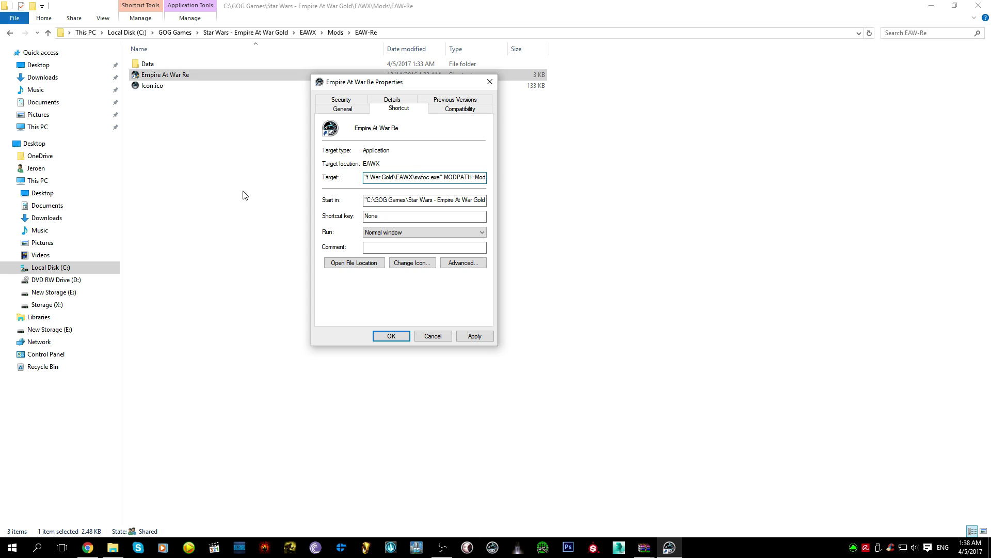
{"action": "key", "text": "Escape"}
{"action": "left_click", "coordinate": [248, 35]}
Open the EAWX game folder and select its address-bar path for copying
{"action": "double_click", "coordinate": [211, 64]}
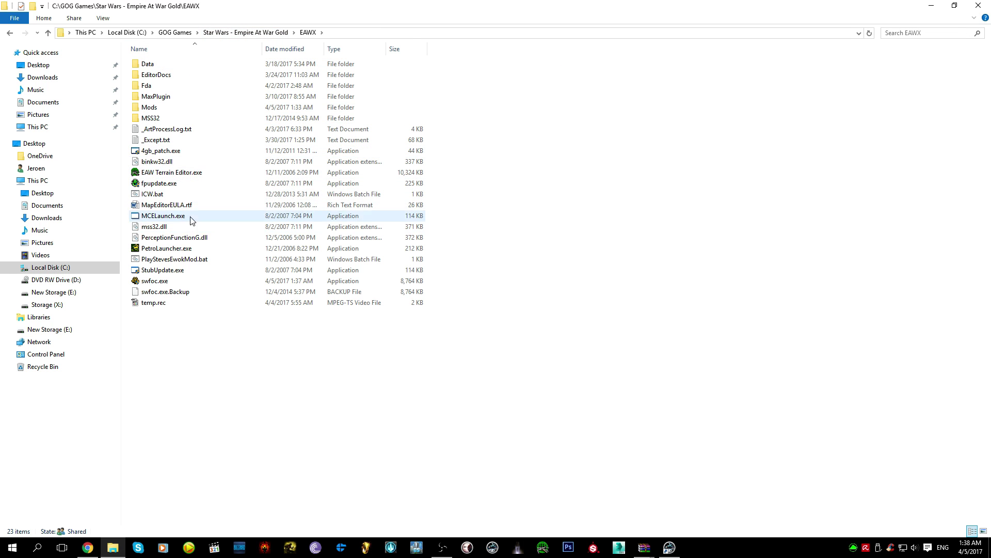
{"action": "left_click", "coordinate": [354, 33]}
{"action": "key", "text": "ctrl+c"}
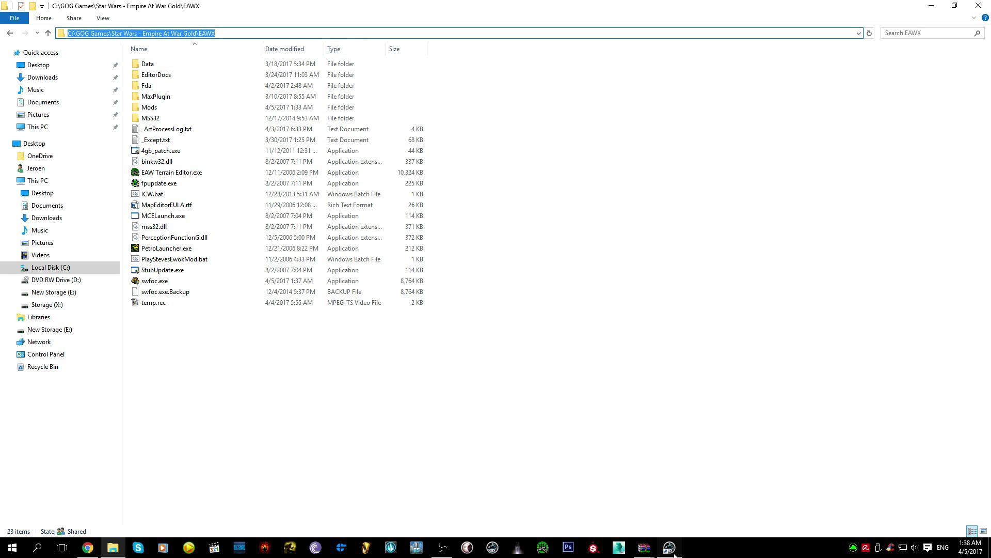
{"action": "left_click", "coordinate": [654, 553]}
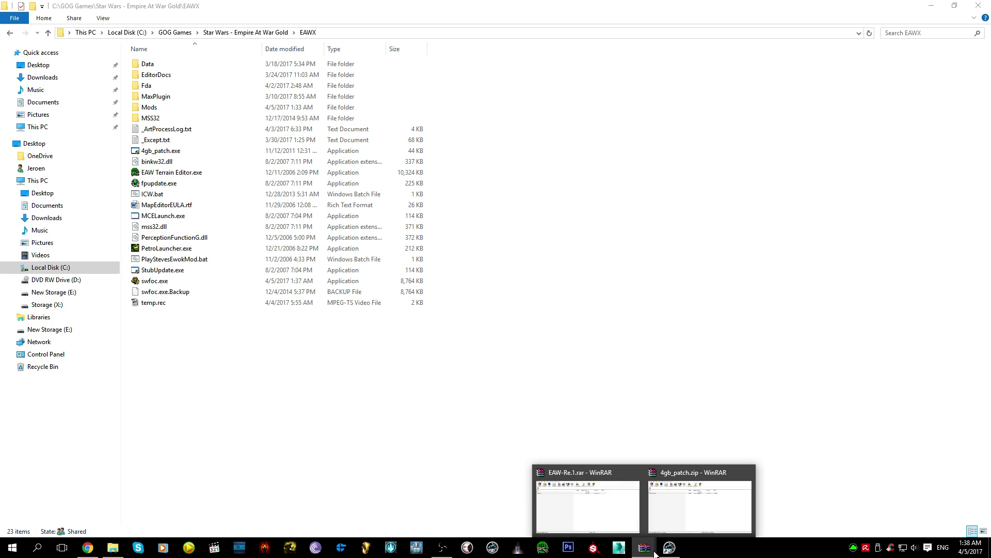
{"action": "left_click", "coordinate": [673, 552]}
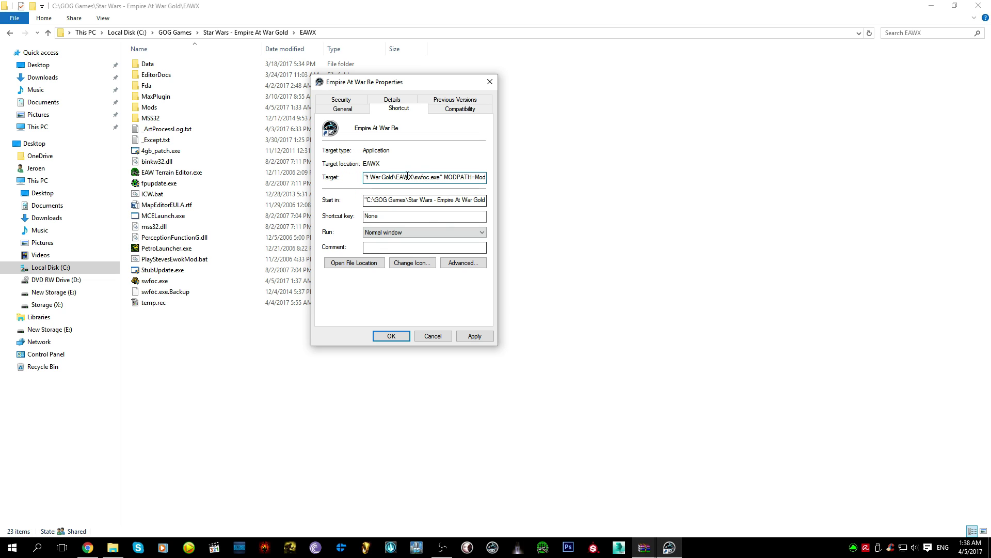
Replace the old Target path with the EAWX path plus a backslash before swfoc.exe, keeping MODPATH=Mods/EAW-Re
{"action": "key", "text": "Delete"}
{"action": "key", "text": "Delete"}
{"action": "key", "text": "Delete"}
{"action": "key", "text": "Delete"}
{"action": "key", "text": "Delete"}
{"action": "key", "text": "Delete"}
{"action": "key", "text": "Delete"}
{"action": "key", "text": "Delete"}
{"action": "key", "text": "Delete"}
{"action": "key", "text": "Delete"}
{"action": "key", "text": "Delete"}
{"action": "key", "text": "Delete"}
{"action": "key", "text": "Delete"}
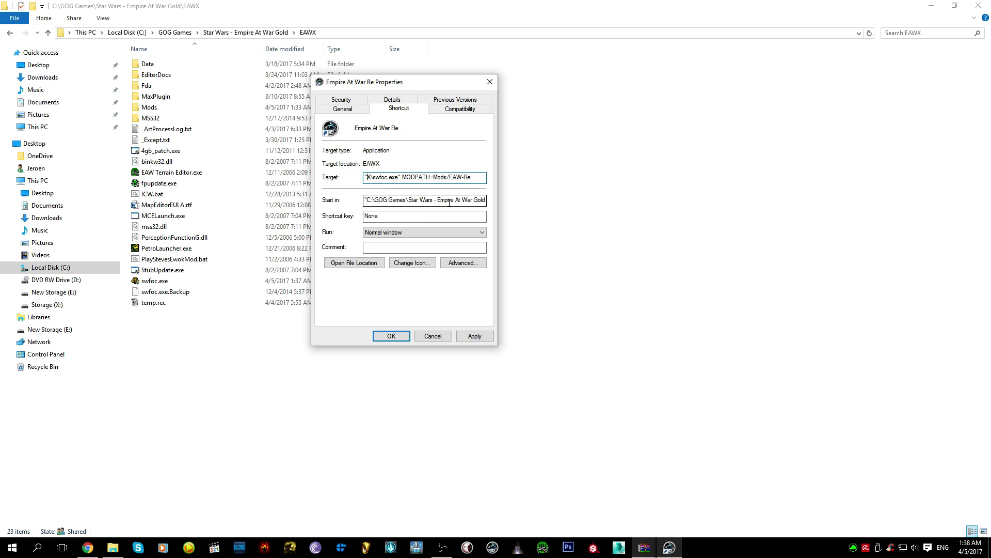
{"action": "key", "text": "Delete"}
{"action": "key", "text": "Delete"}
{"action": "key", "text": "ctrl+v"}
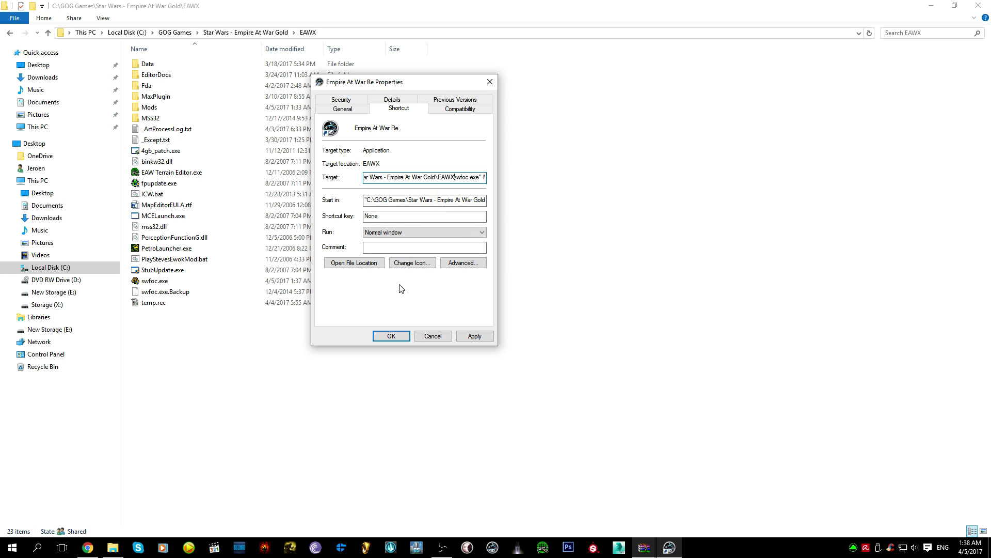
{"action": "type", "text": "\\"}
{"action": "key", "text": "ctrl+v"}
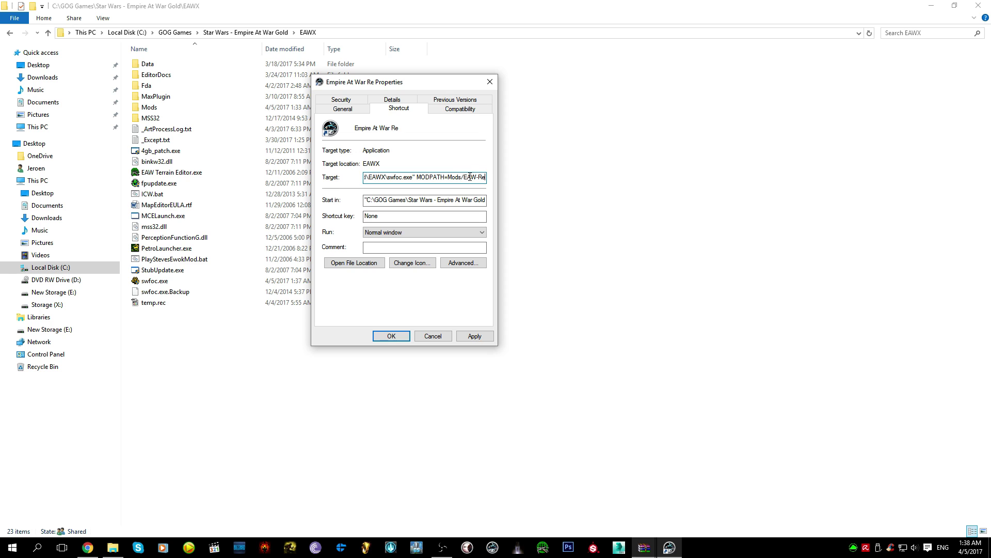
{"action": "double_click", "coordinate": [212, 107]}
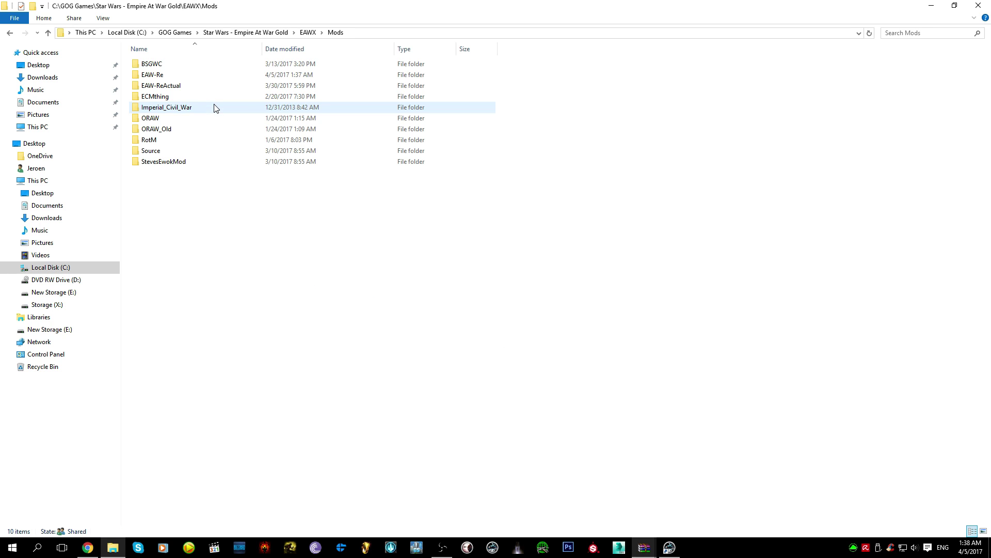
Inspect the EAW-Re mod folder's Data folder, then return to Mods
{"action": "left_click", "coordinate": [197, 80]}
{"action": "double_click", "coordinate": [196, 80]}
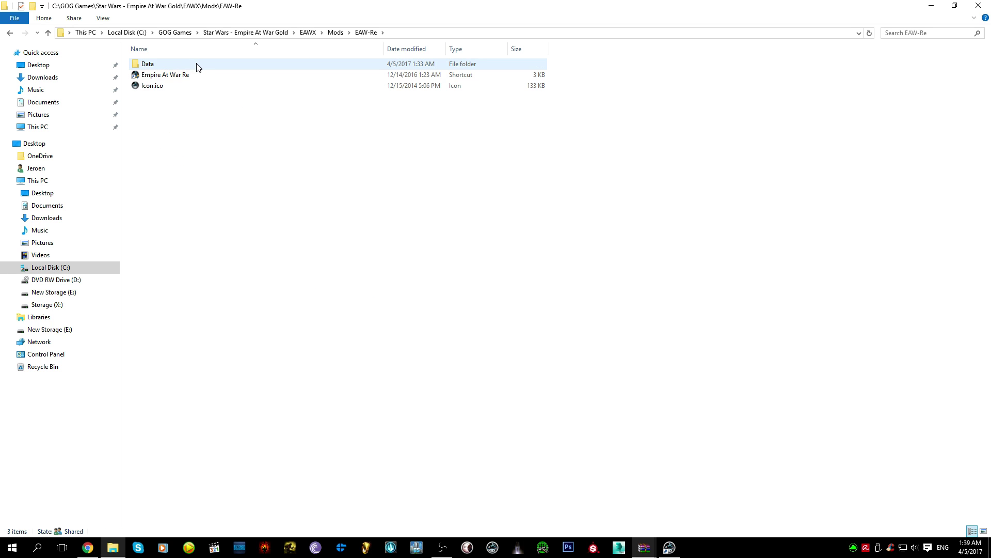
{"action": "left_click", "coordinate": [234, 64]}
{"action": "key", "text": "BackSpace"}
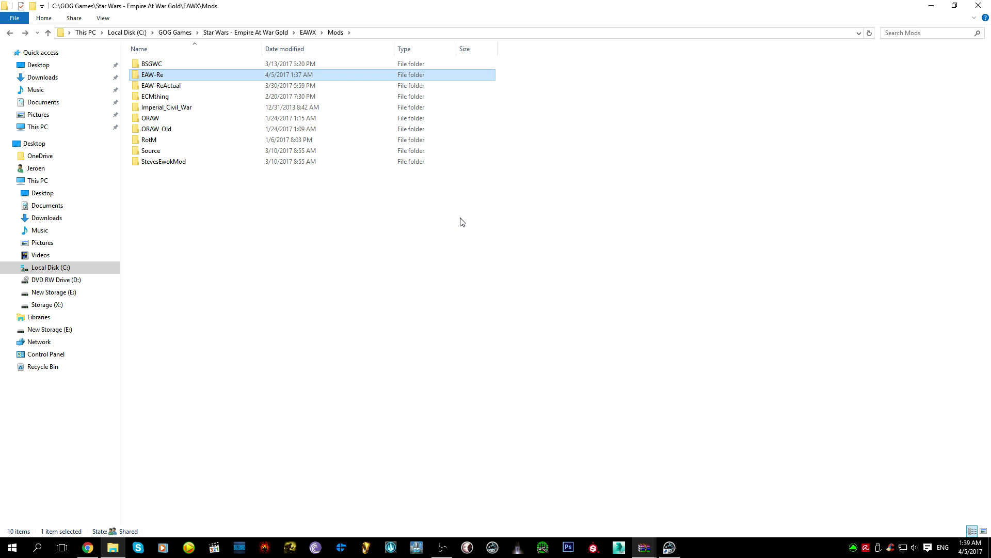
Review the shortcut's Start in path, then Apply and confirm with OK
{"action": "left_click", "coordinate": [670, 546]}
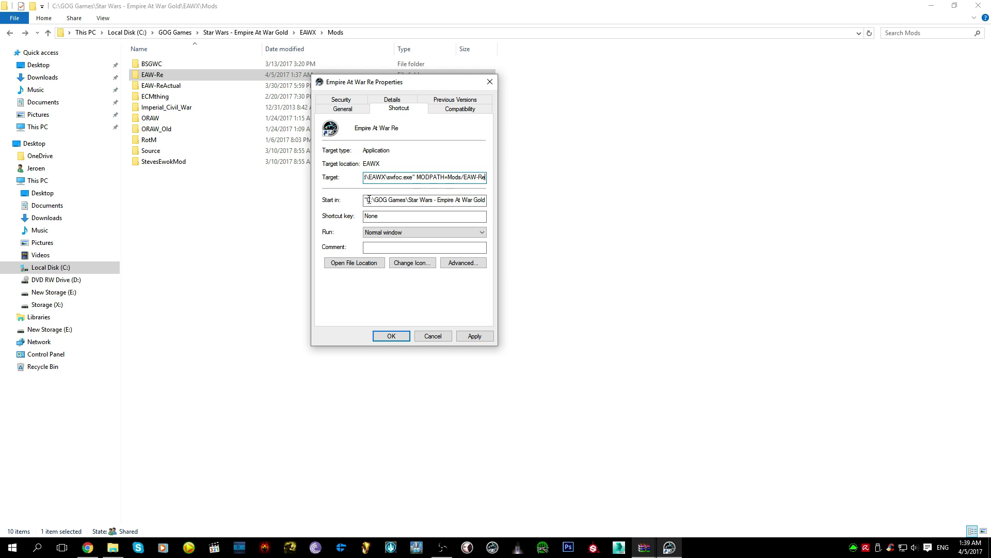
{"action": "left_click", "coordinate": [369, 200]}
{"action": "left_click_drag", "start_coordinate": [369, 200], "coordinate": [481, 200]}
{"action": "left_click", "coordinate": [482, 200]}
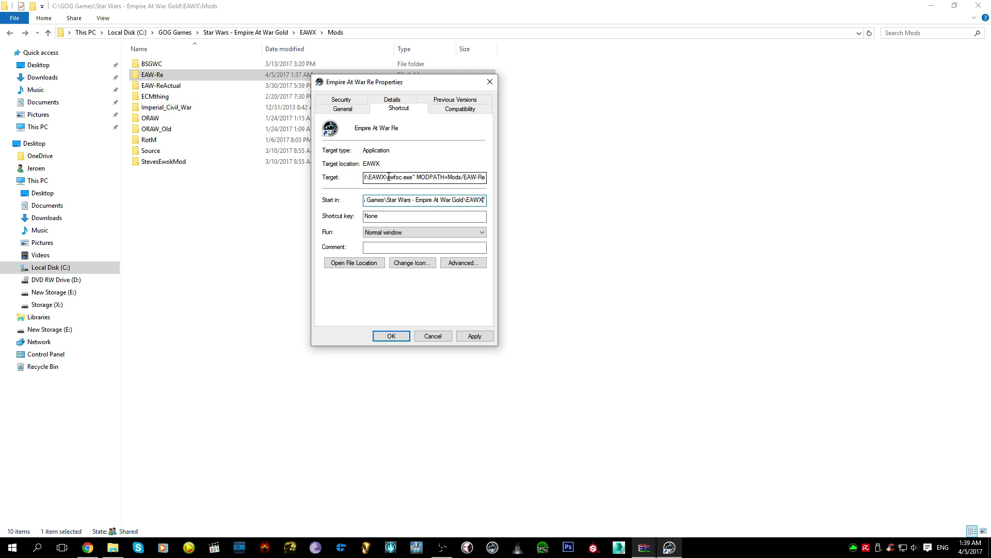
{"action": "left_click", "coordinate": [475, 336]}
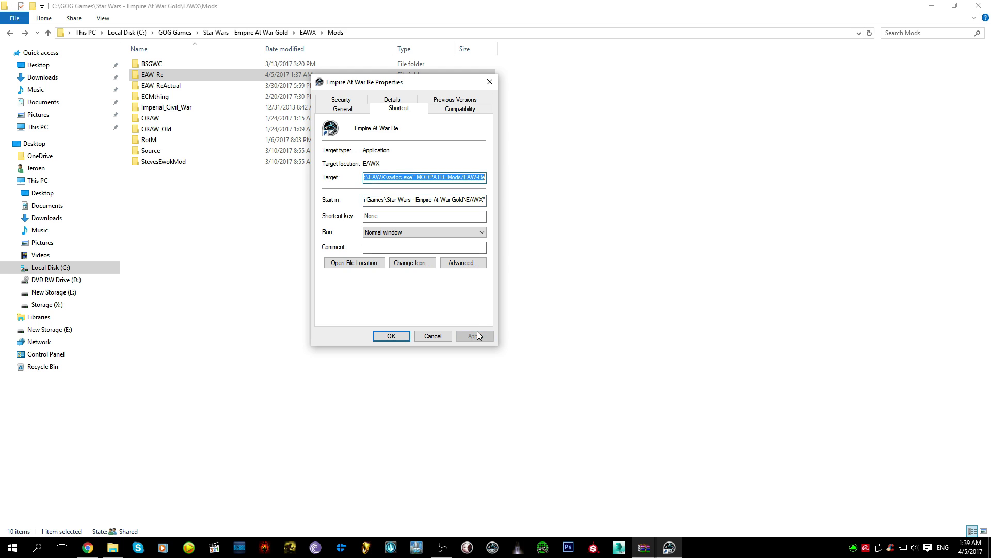
{"action": "left_click", "coordinate": [392, 336]}
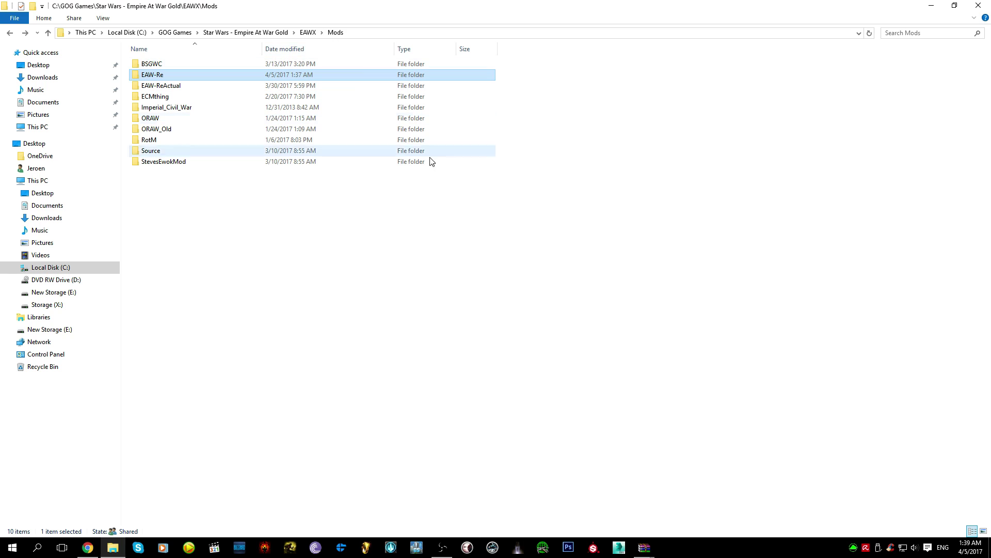
Clear the selection in the EAWX Mods folder by clicking empty space
{"action": "left_click", "coordinate": [434, 458]}
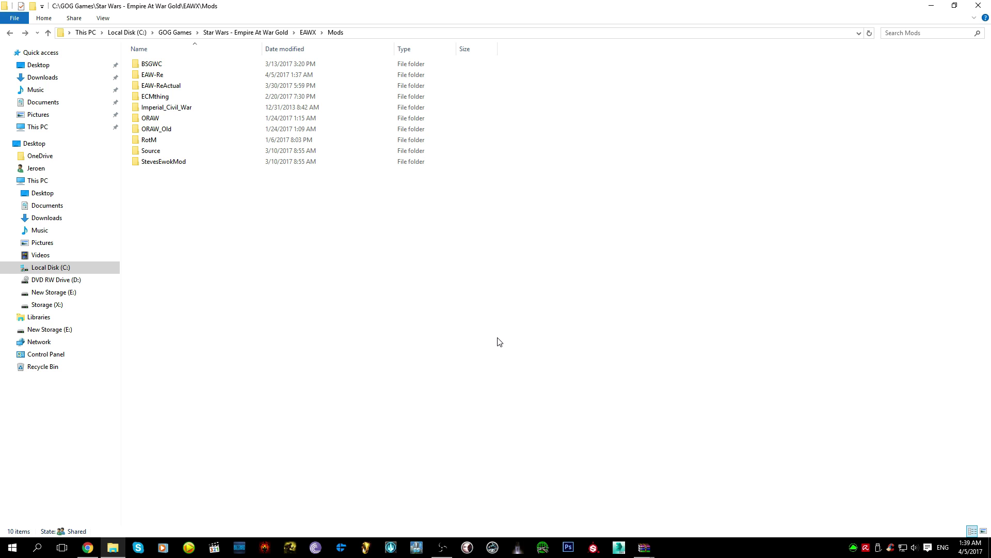
Launch the Empire At War Re shortcut with 'Always ask before opening this file' unchecked
{"action": "double_click", "coordinate": [311, 75]}
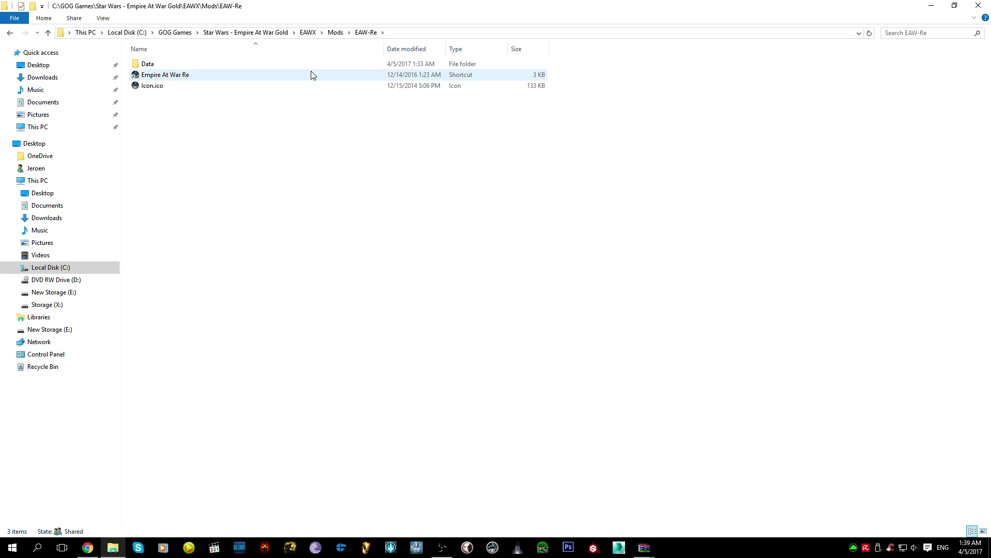
{"action": "left_click", "coordinate": [312, 76]}
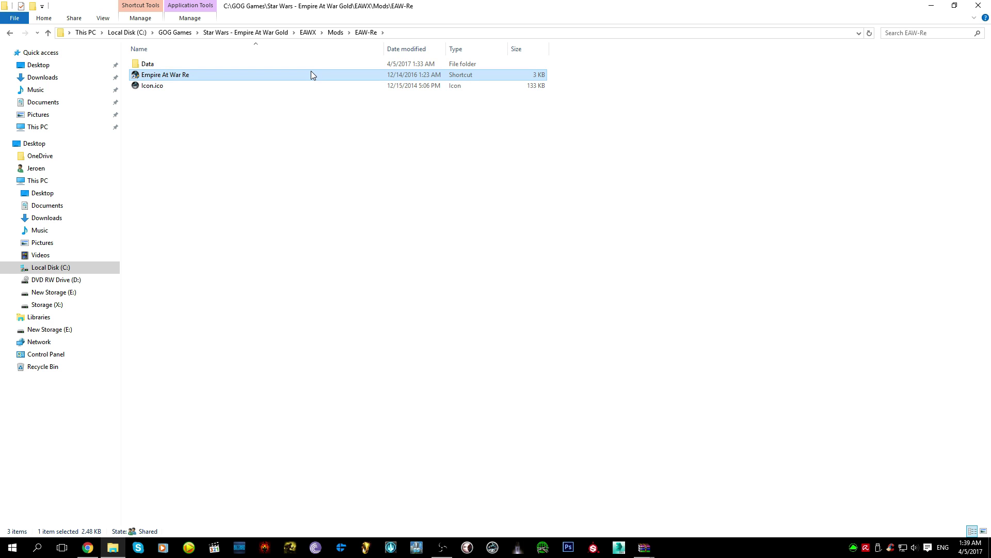
{"action": "double_click", "coordinate": [311, 75]}
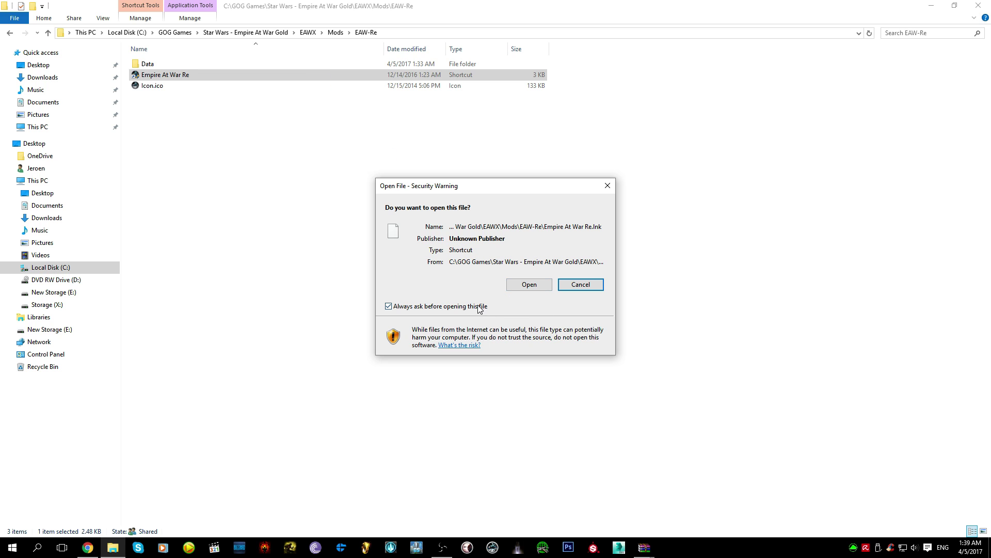
{"action": "left_click", "coordinate": [447, 306]}
{"action": "left_click", "coordinate": [537, 285]}
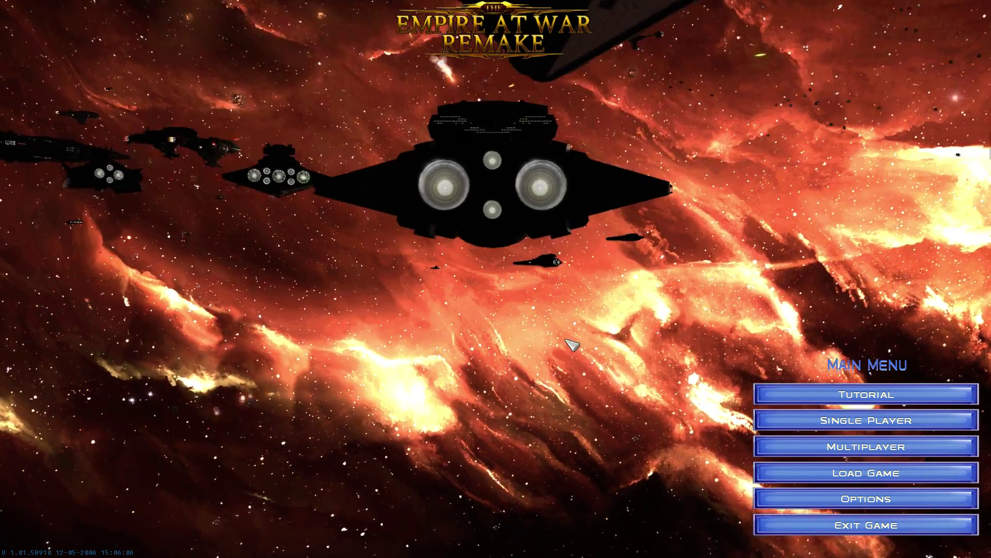
Go into Single Player and open the Galactic Conquest setup
{"action": "left_click", "coordinate": [803, 420]}
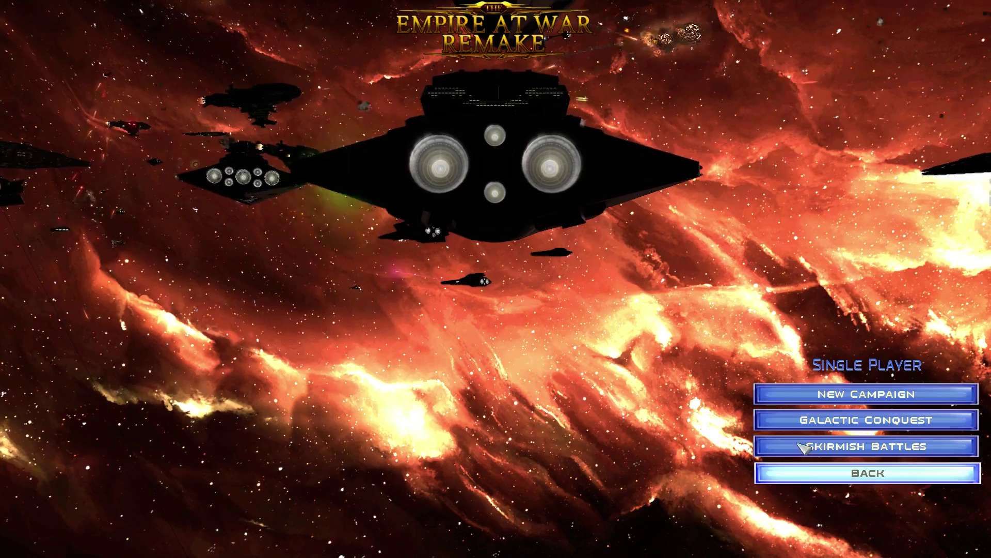
{"action": "key", "text": "Escape"}
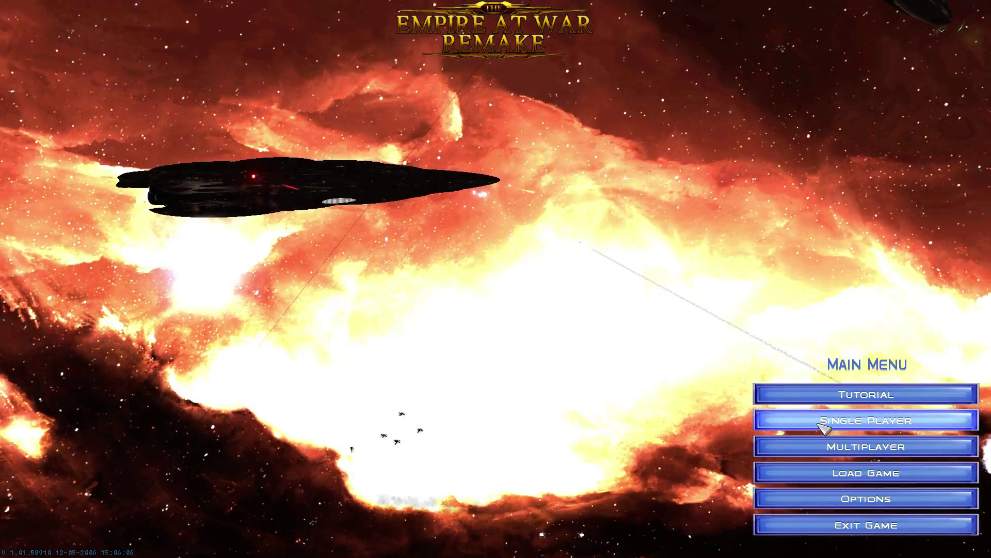
{"action": "left_click", "coordinate": [815, 421]}
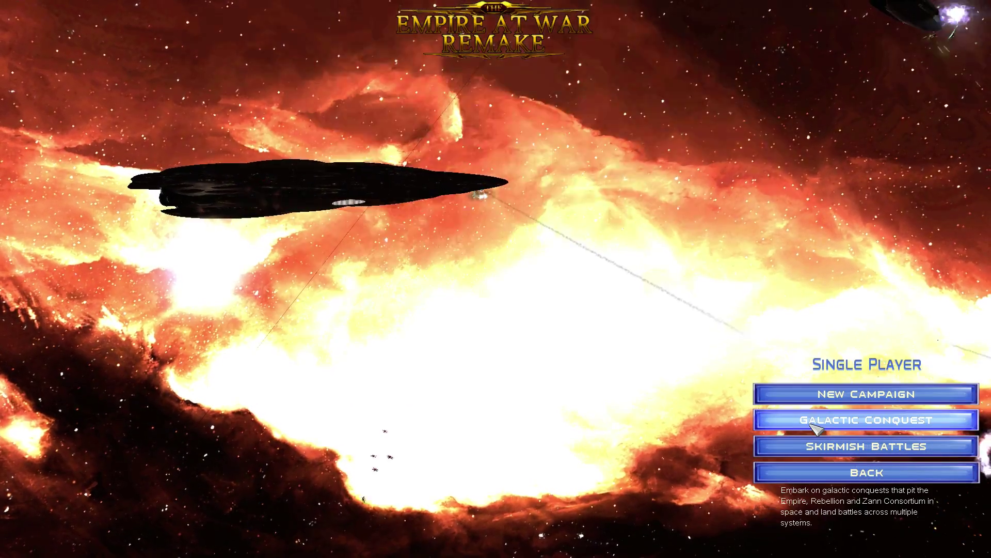
{"action": "left_click", "coordinate": [811, 421]}
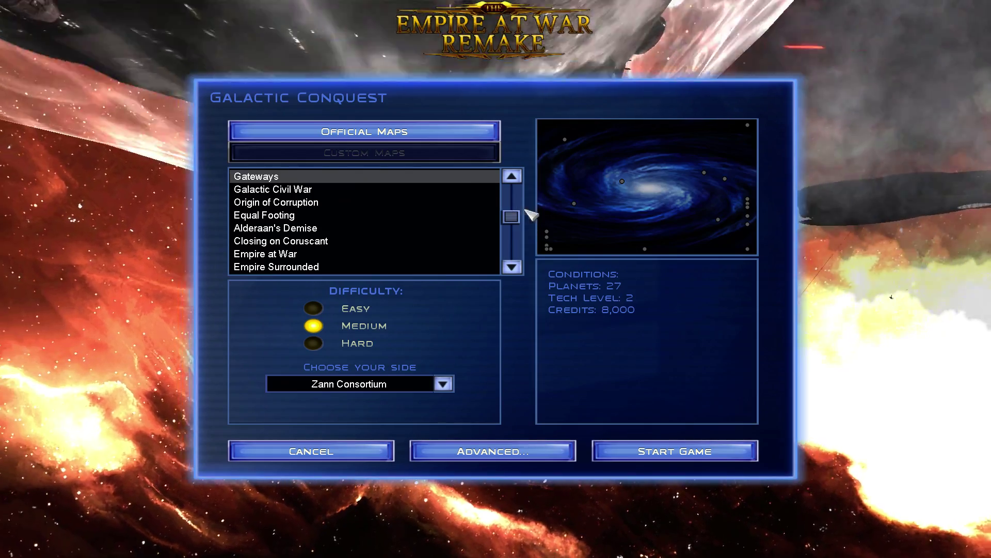
Preview the Galactic Civil War, Origin of Corruption and Equal Footing maps
{"action": "left_click_drag", "start_coordinate": [512, 219], "coordinate": [513, 192]}
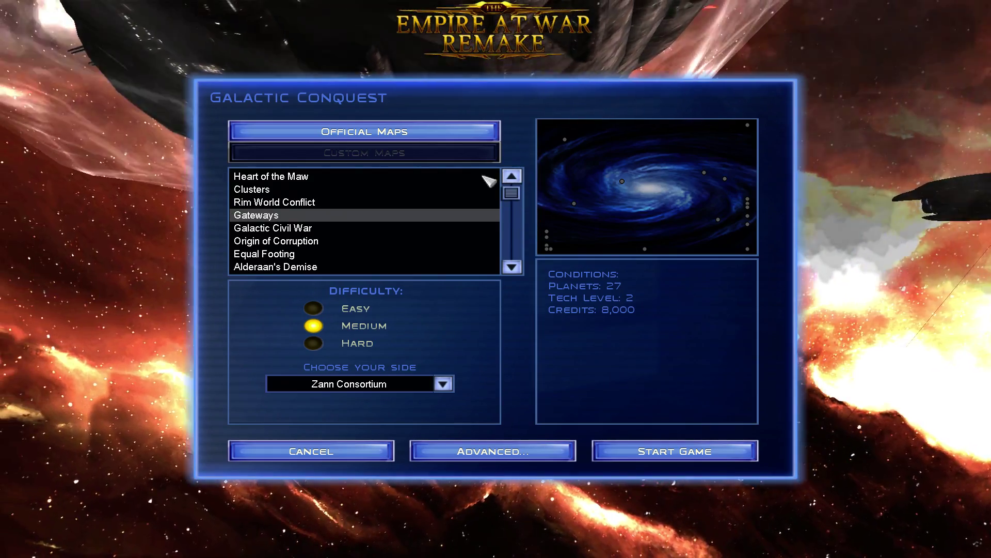
{"action": "left_click", "coordinate": [471, 177]}
{"action": "key", "text": "Down"}
{"action": "key", "text": "Down"}
{"action": "key", "text": "Down"}
{"action": "key", "text": "Down"}
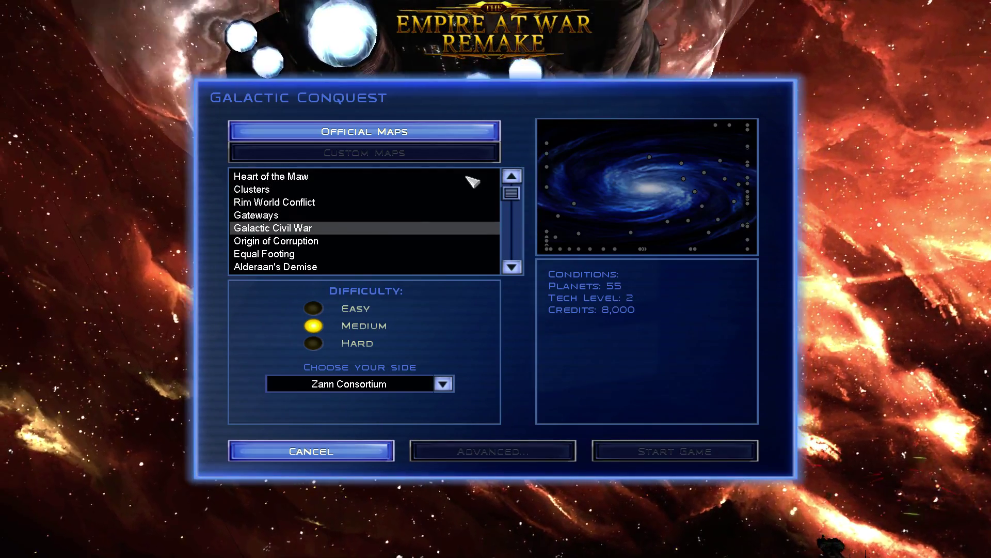
{"action": "key", "text": "Down"}
{"action": "key", "text": "Up"}
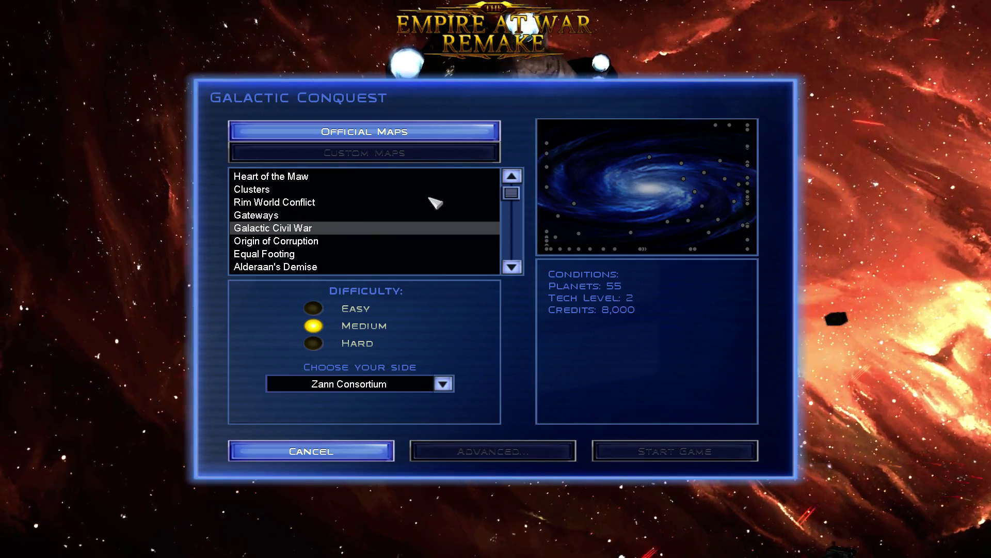
{"action": "left_click_drag", "start_coordinate": [512, 192], "coordinate": [510, 205]}
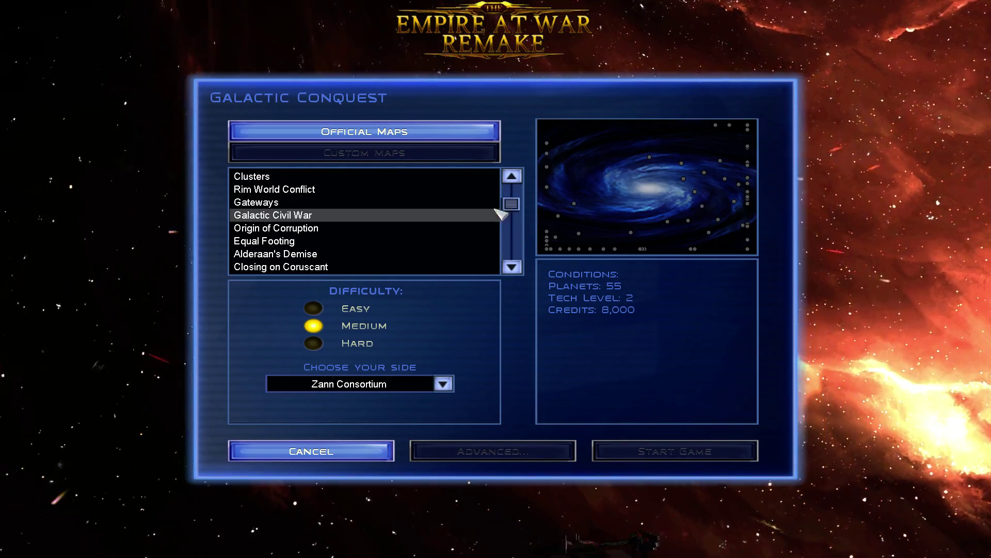
{"action": "key", "text": "Down"}
{"action": "key", "text": "Down"}
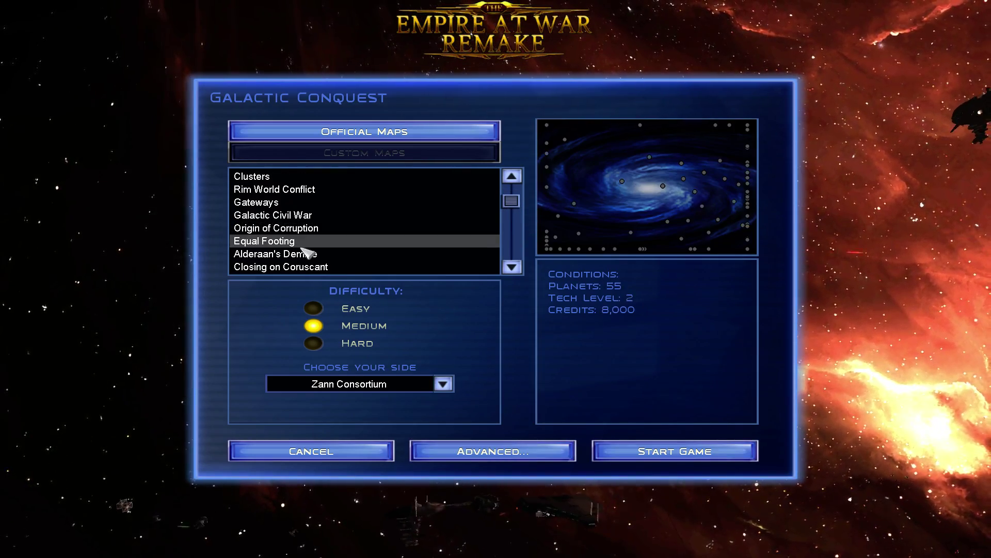
{"action": "key", "text": "Down"}
{"action": "key", "text": "Down"}
{"action": "key", "text": "Down"}
{"action": "key", "text": "Down"}
{"action": "key", "text": "Down"}
{"action": "key", "text": "Down"}
{"action": "key", "text": "Down"}
{"action": "key", "text": "Down"}
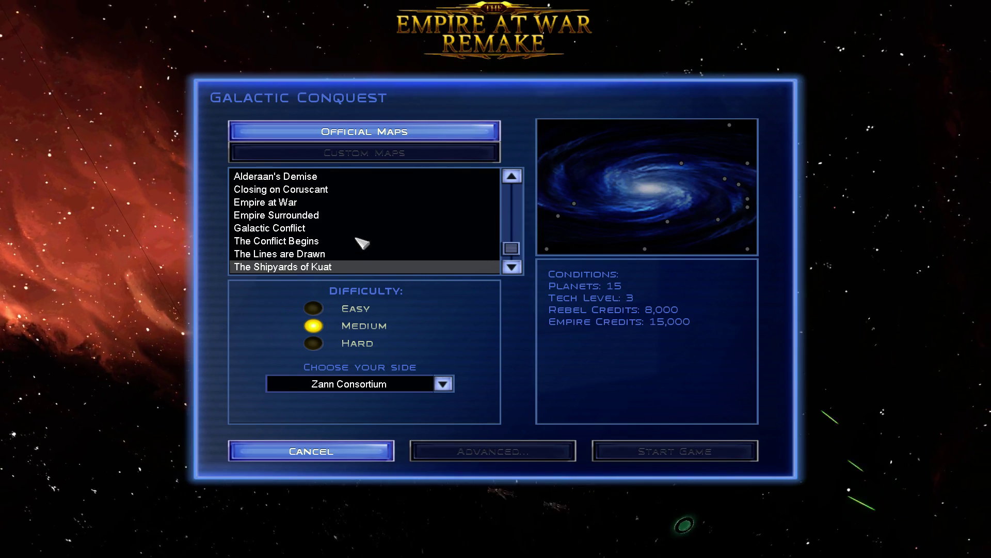
Compare Empire Surrounded, Galactic Conflict and Equal Footing, then cancel the Galactic Conquest setup
{"action": "key", "text": "Up"}
{"action": "key", "text": "Up"}
{"action": "key", "text": "Up"}
{"action": "key", "text": "Up"}
{"action": "key", "text": "Down"}
{"action": "key", "text": "Up"}
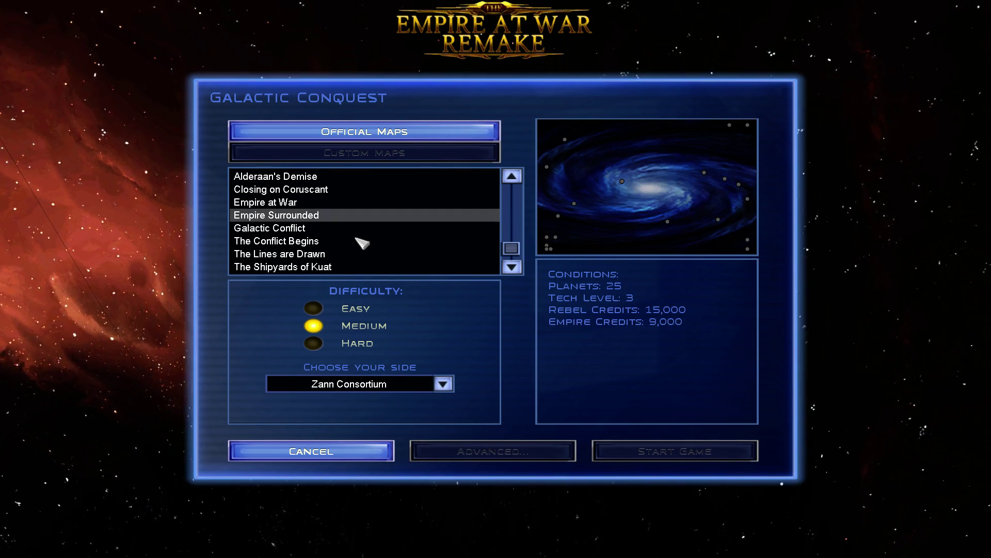
{"action": "key", "text": "Up"}
{"action": "key", "text": "Up"}
{"action": "key", "text": "Up"}
{"action": "key", "text": "Up"}
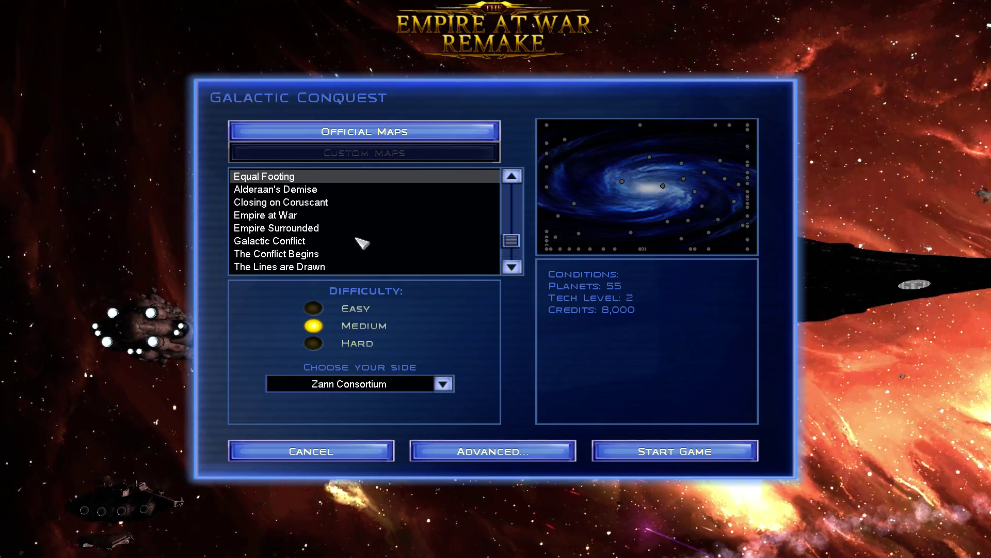
{"action": "key", "text": "Up"}
{"action": "key", "text": "Down"}
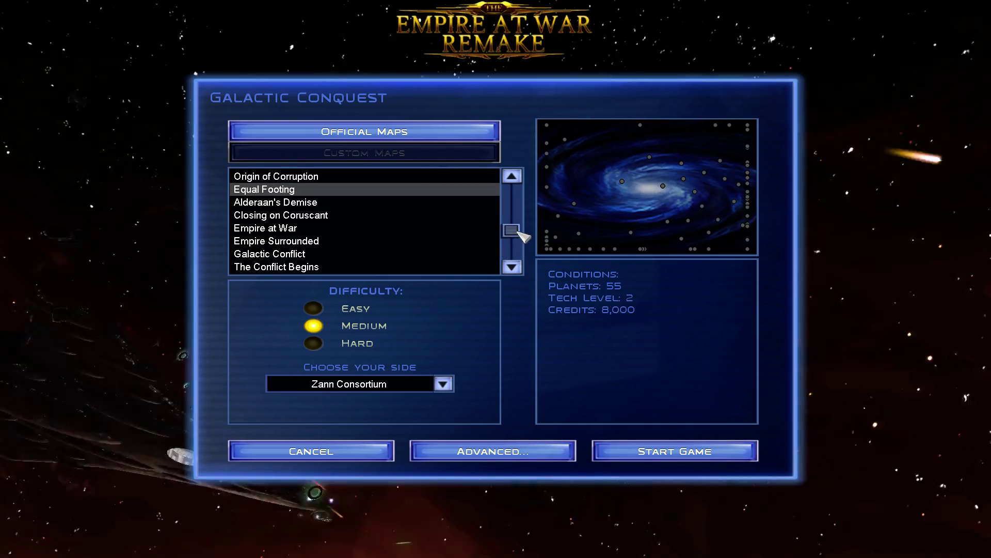
{"action": "left_click_drag", "start_coordinate": [519, 232], "coordinate": [520, 210]}
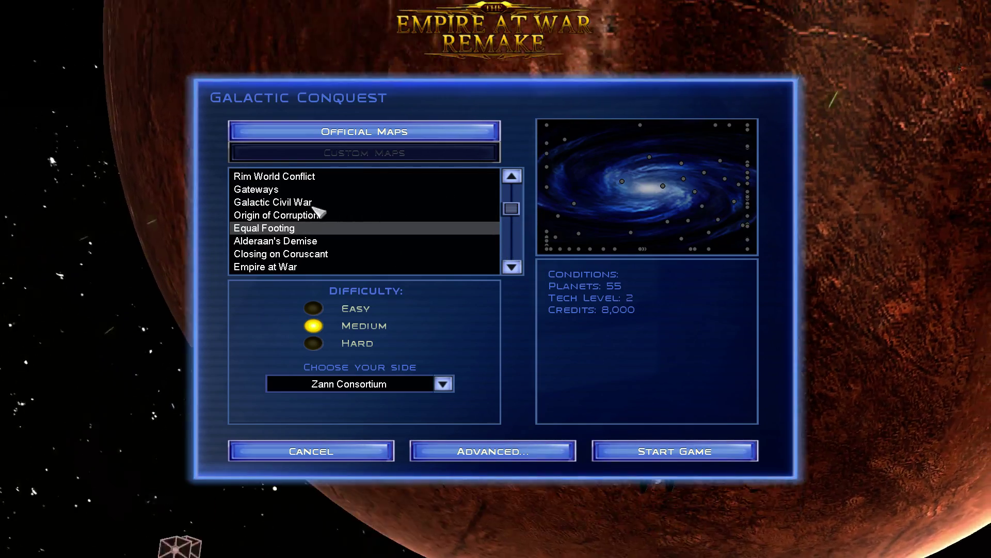
{"action": "key", "text": "Up"}
{"action": "key", "text": "Up"}
{"action": "key", "text": "Down"}
{"action": "key", "text": "Down"}
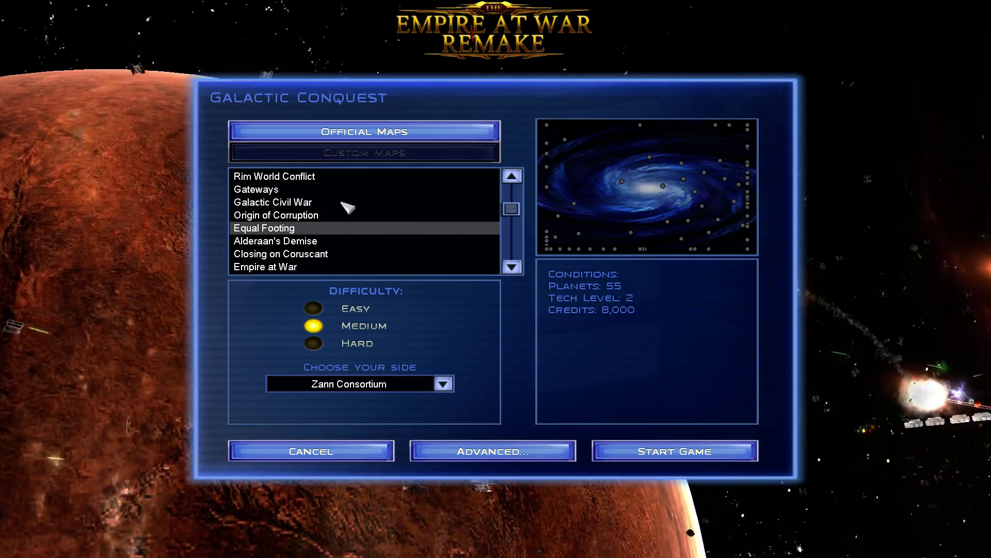
{"action": "left_click", "coordinate": [343, 203]}
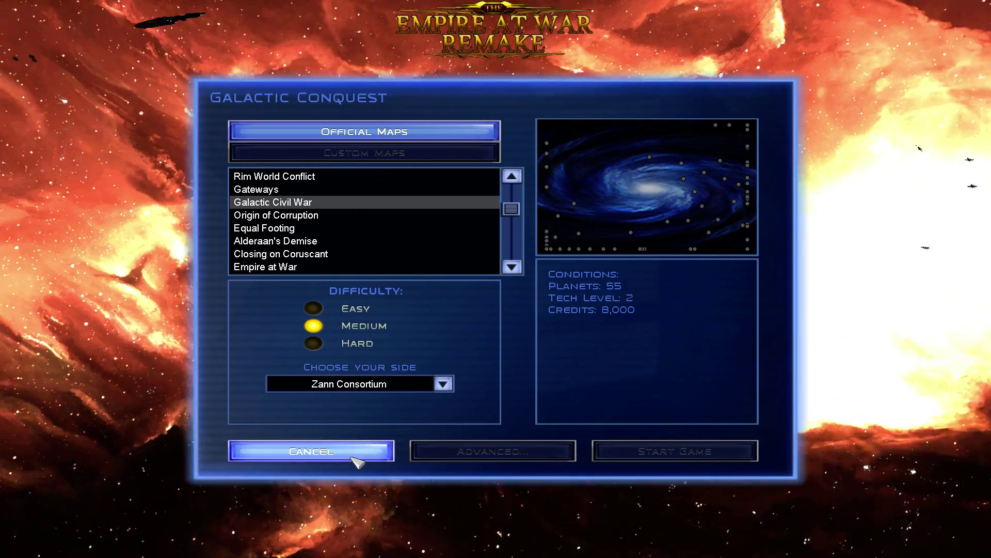
{"action": "left_click", "coordinate": [355, 457]}
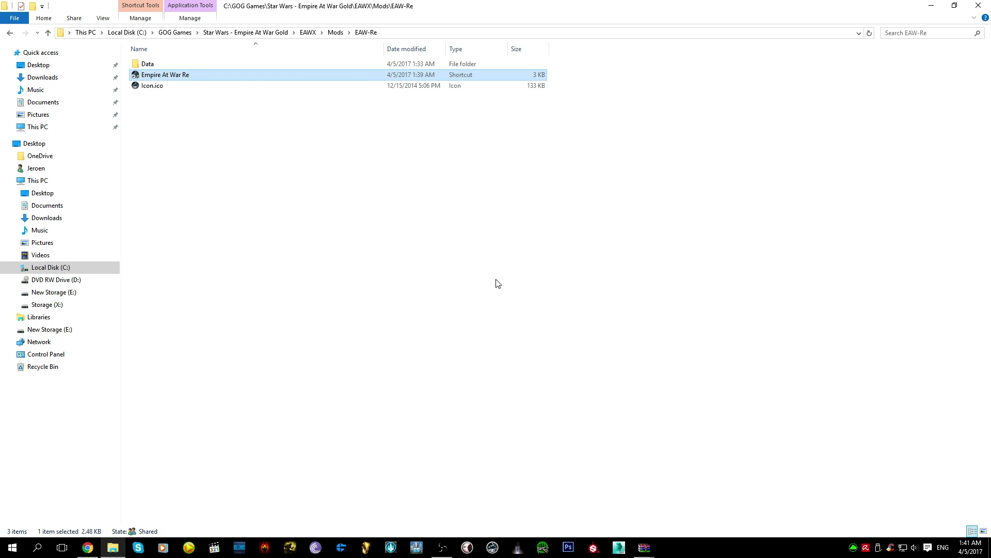
Close all WinRAR windows from the taskbar and bring OBS to the front
{"action": "left_click", "coordinate": [497, 283]}
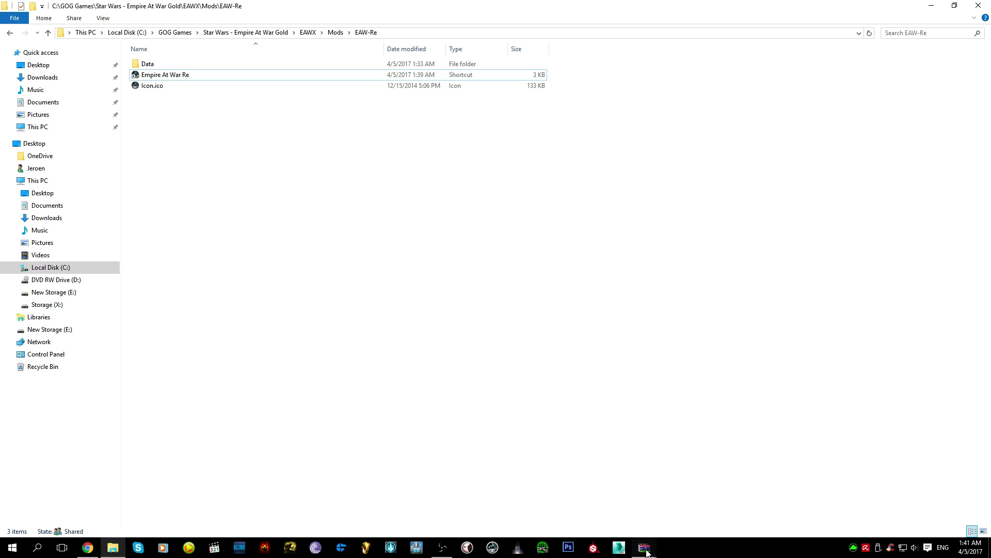
{"action": "mouse_move", "coordinate": [647, 551]}
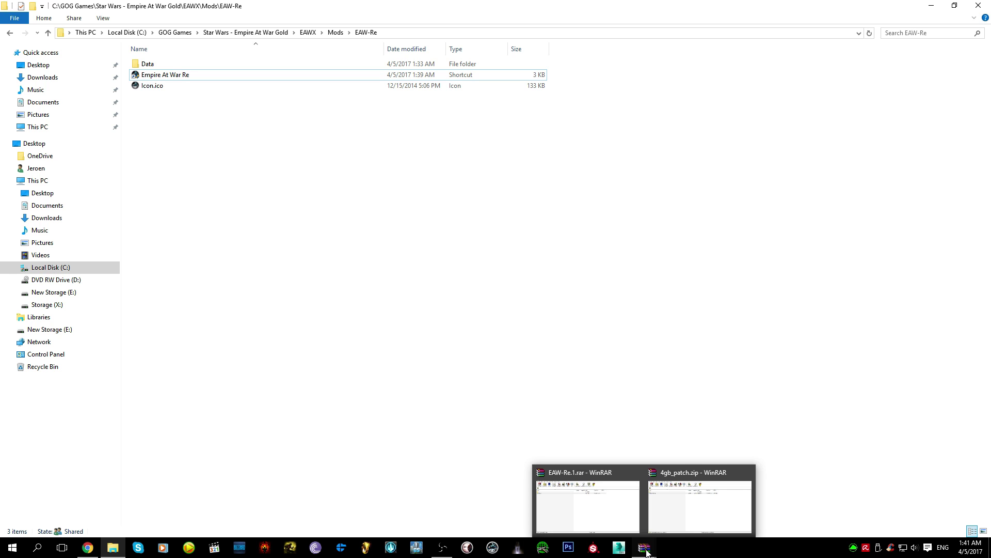
{"action": "right_click", "coordinate": [647, 552]}
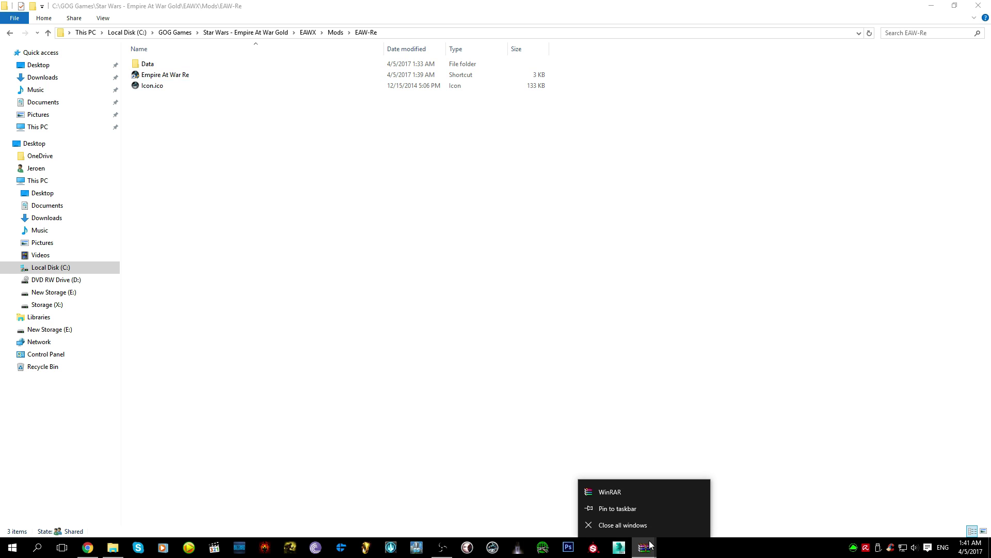
{"action": "left_click", "coordinate": [651, 527]}
{"action": "left_click", "coordinate": [442, 547]}
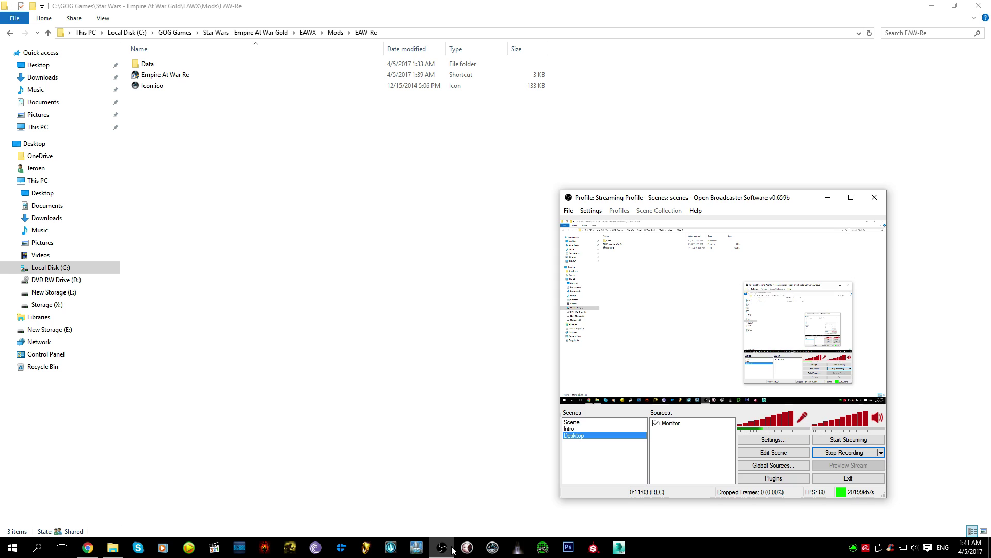